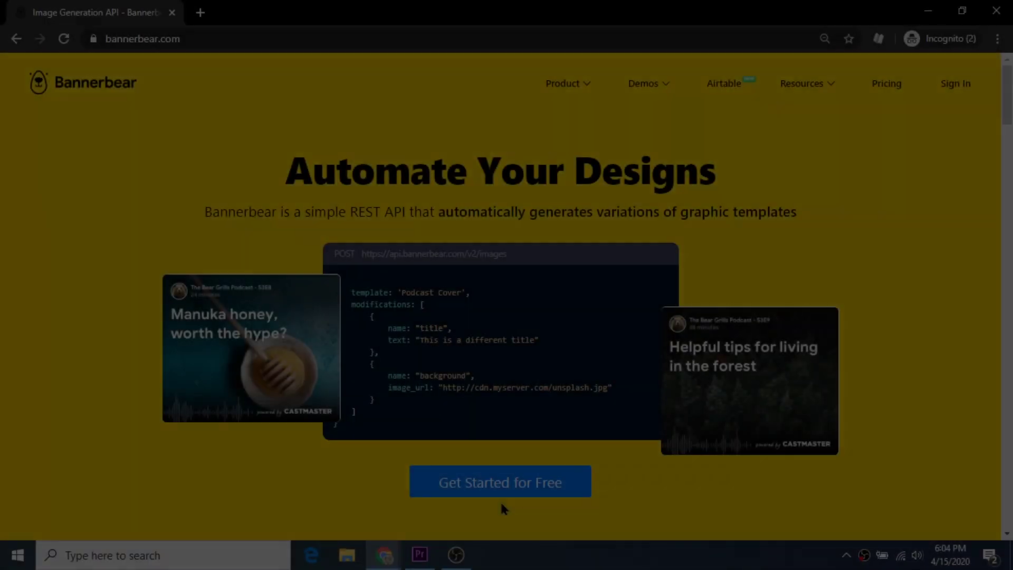
# Scroll the Bannerbear homepage past the stats, Template Editor, REST API, Demos and Features sections
pyautogui.scroll(-1, 502, 508)
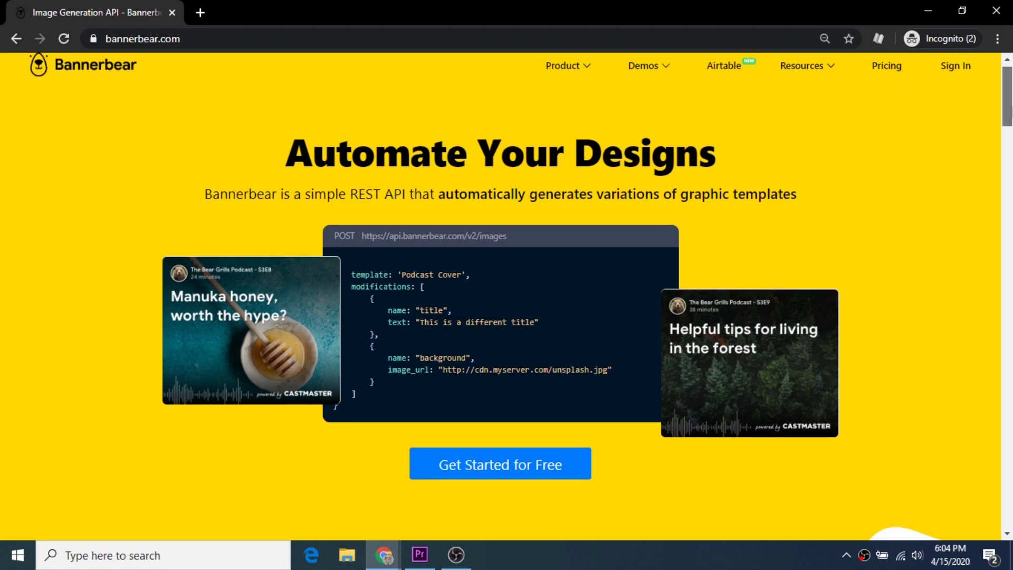
pyautogui.scroll(-10, 501, 296)
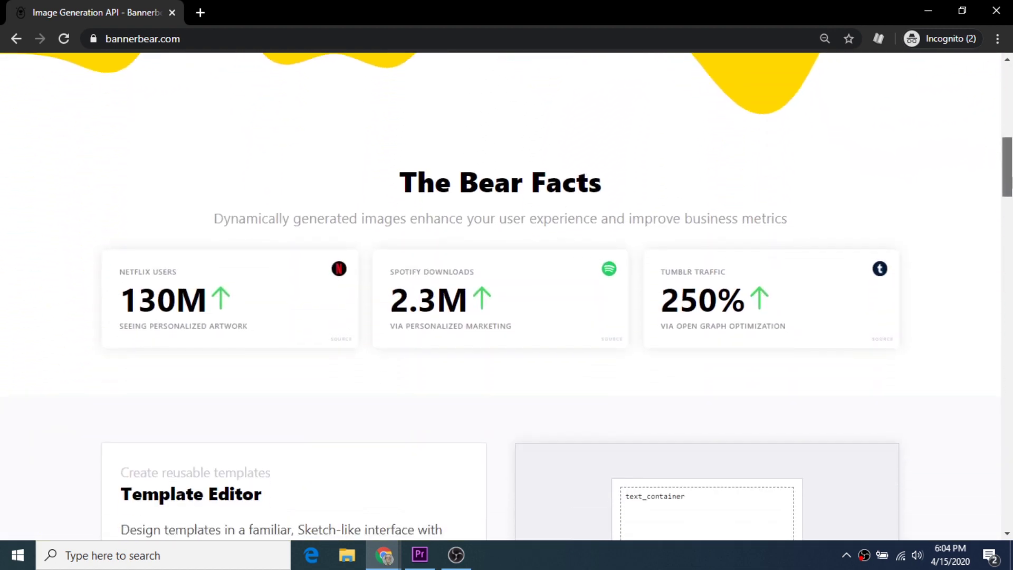
pyautogui.scroll(-6, 502, 295)
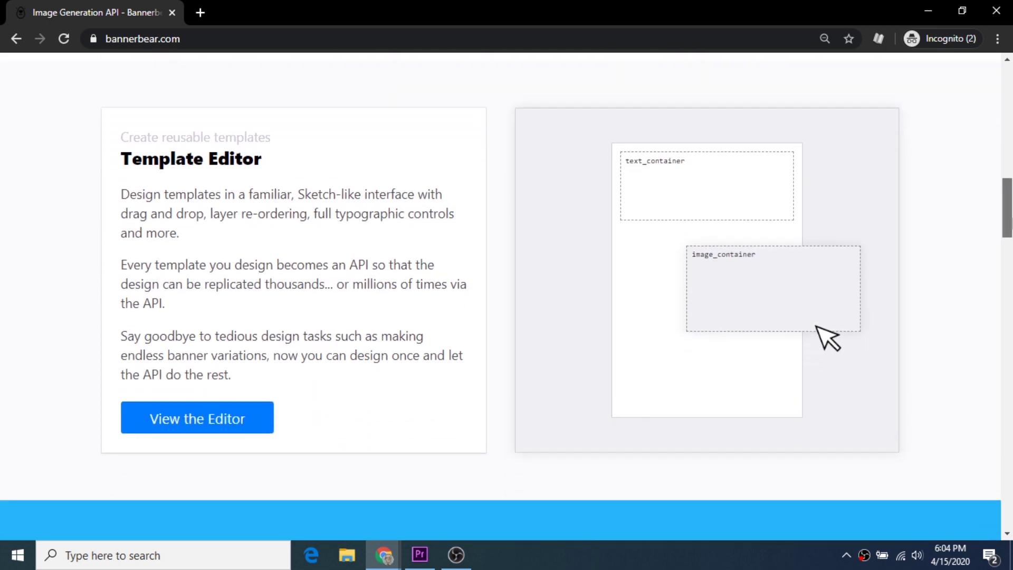
pyautogui.scroll(-9, 501, 295)
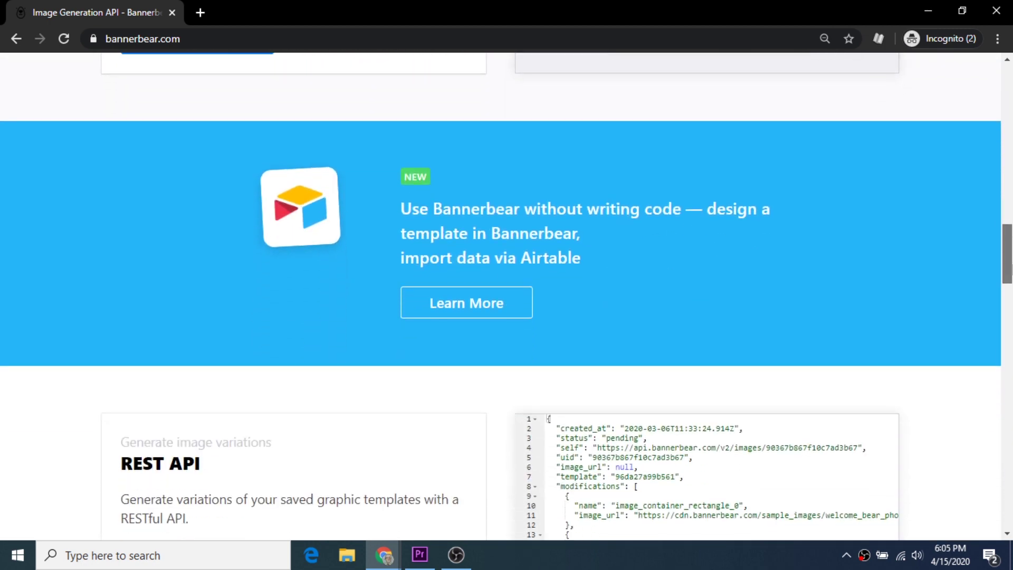
pyautogui.scroll(-2, 501, 295)
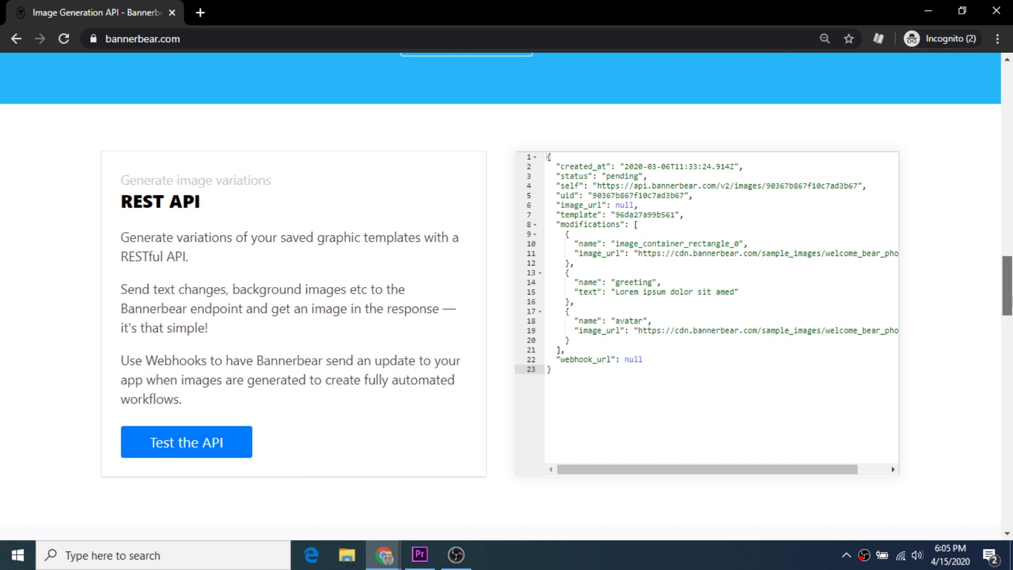
pyautogui.scroll(-8, 501, 295)
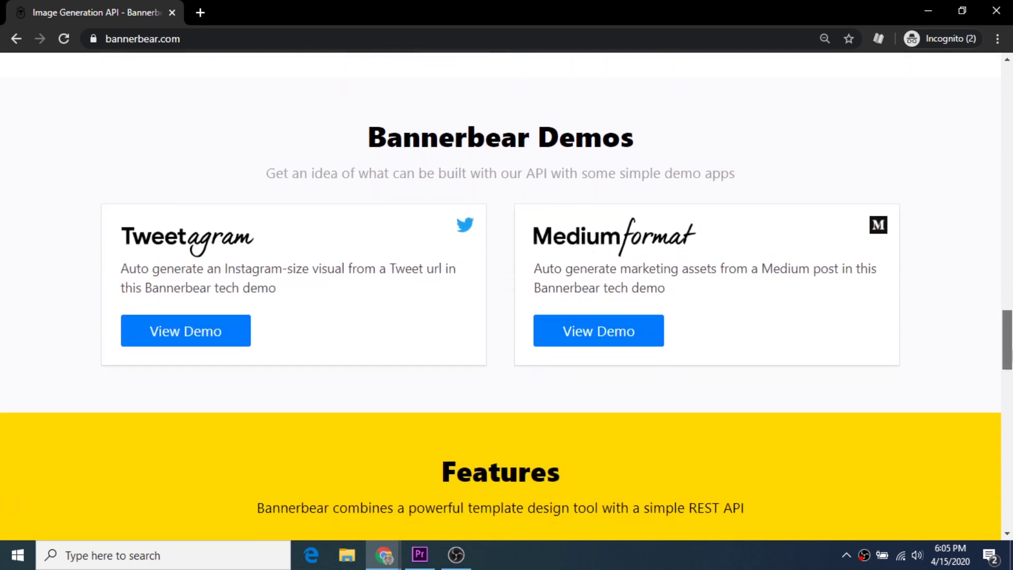
pyautogui.scroll(-7, 501, 296)
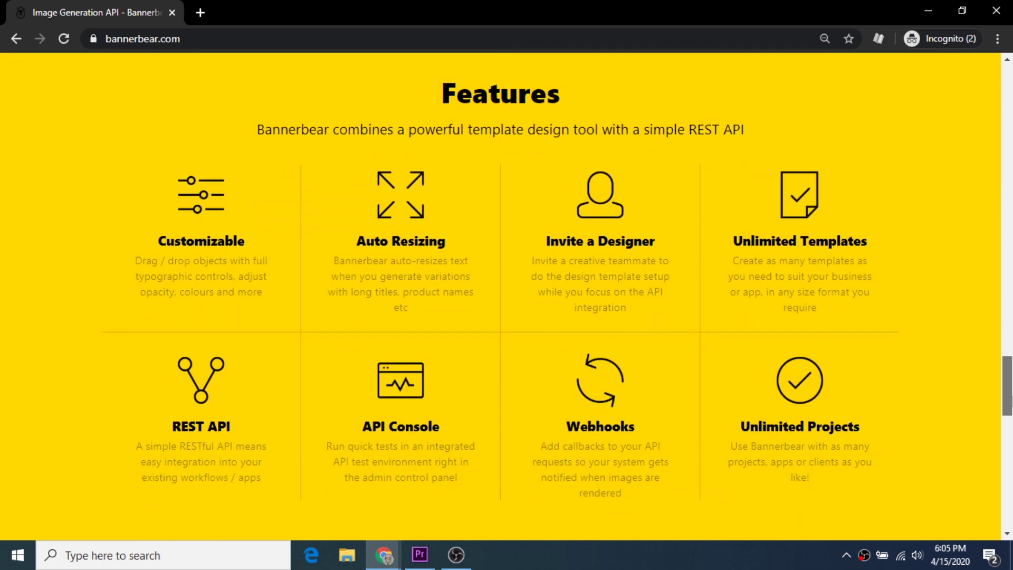
pyautogui.scroll(-3, 1007, 388)
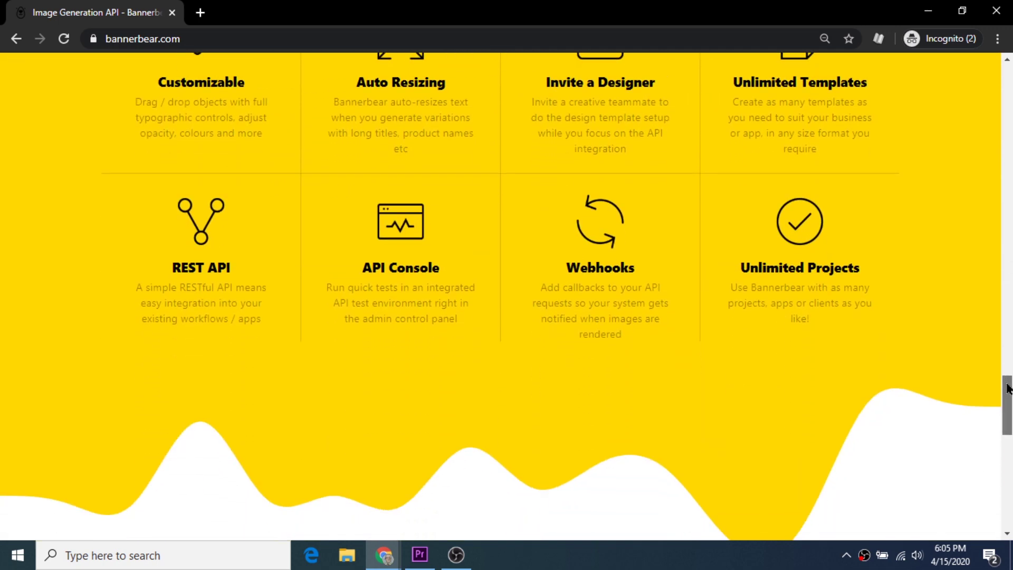
pyautogui.moveTo(1007, 389); pyautogui.dragTo(1007, 482)
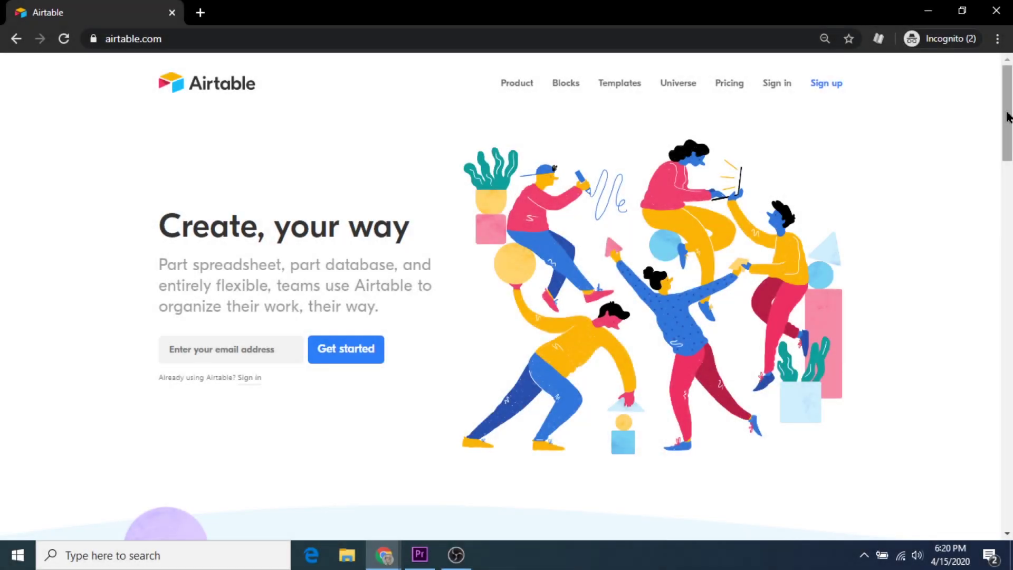
# Scroll the Airtable homepage through the Kanban views demo down to the Blocks section
pyautogui.moveTo(1008, 117); pyautogui.dragTo(1009, 199)
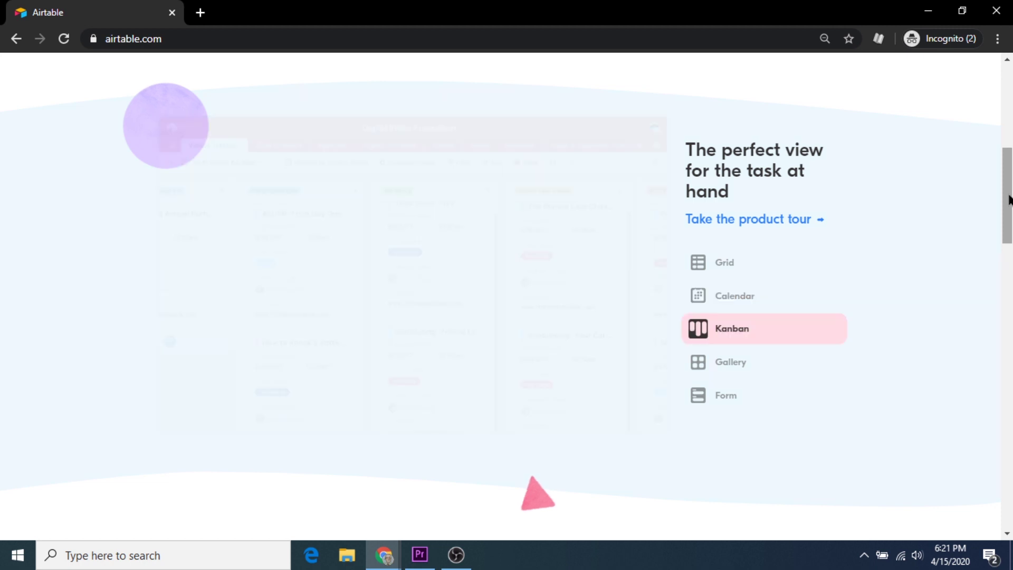
pyautogui.moveTo(1009, 199); pyautogui.dragTo(1009, 277)
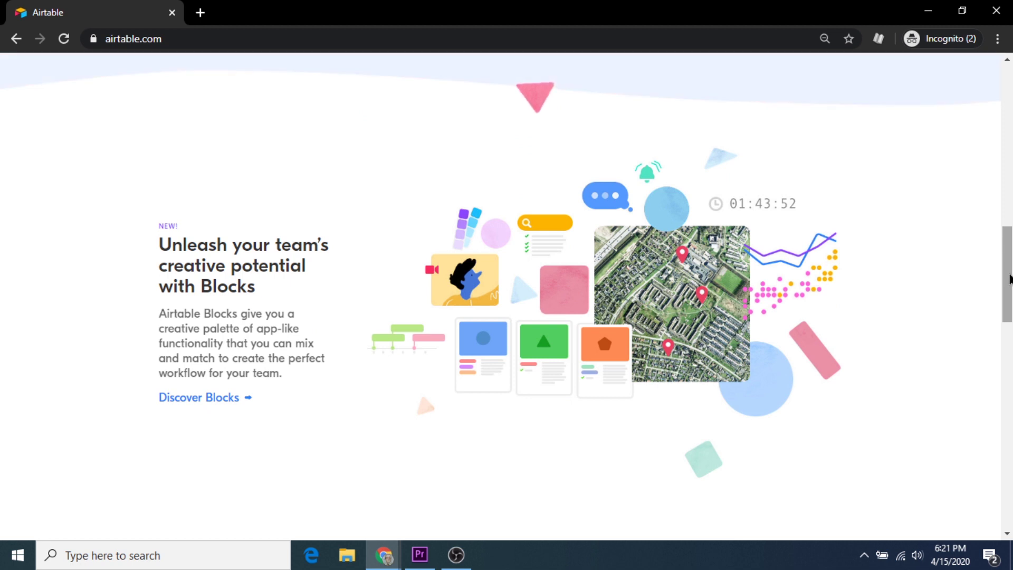
pyautogui.moveTo(1009, 279); pyautogui.dragTo(1009, 413)
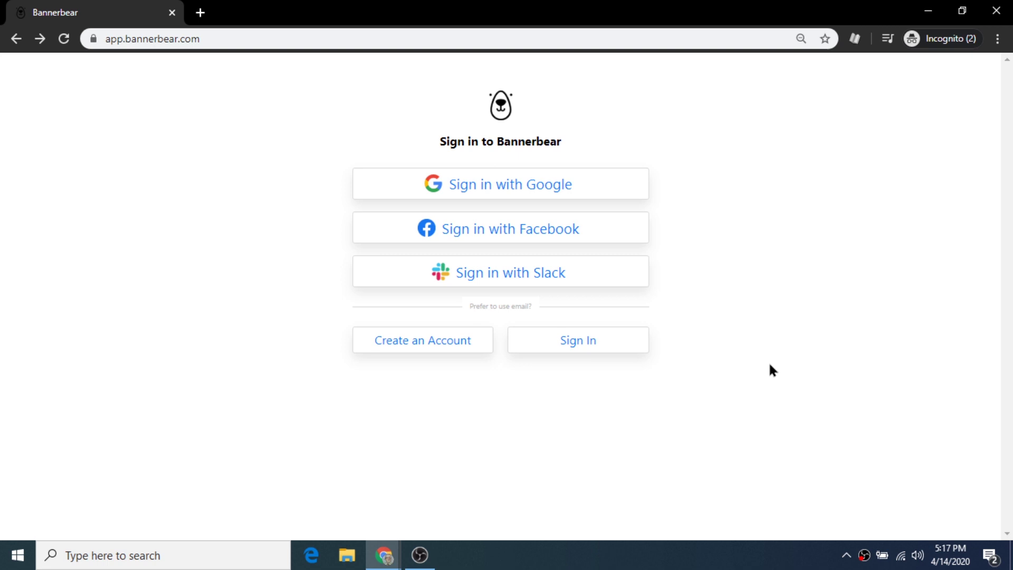
# Register a new Bannerbear account with an e-mail address and a confirmed password
pyautogui.click(423, 343)
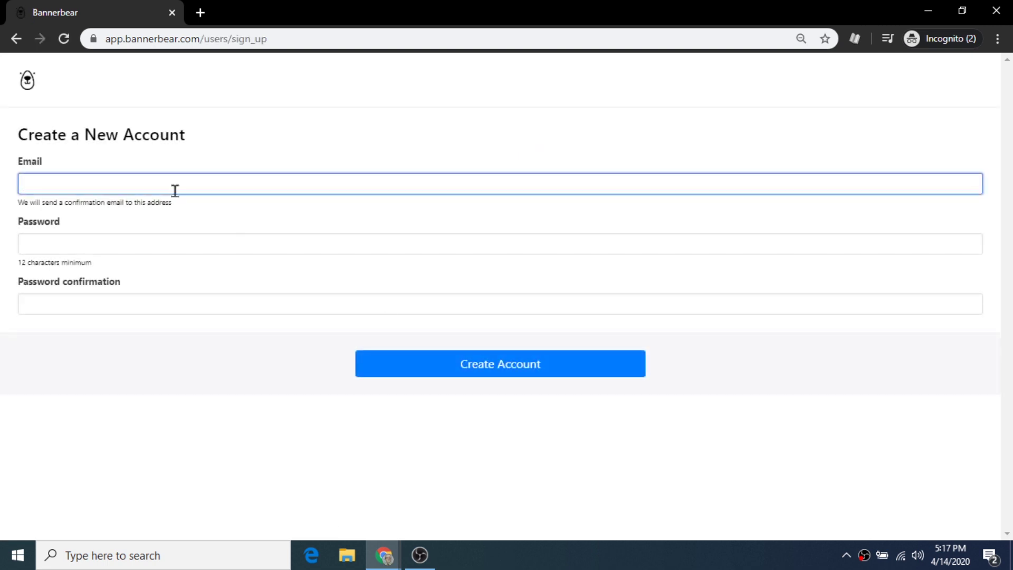
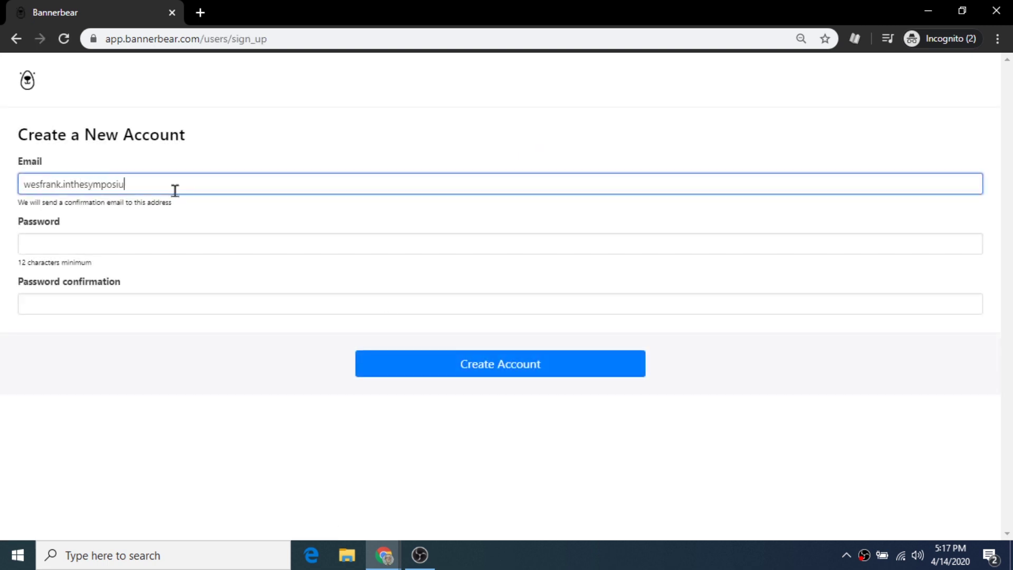
pyautogui.press('Tab')
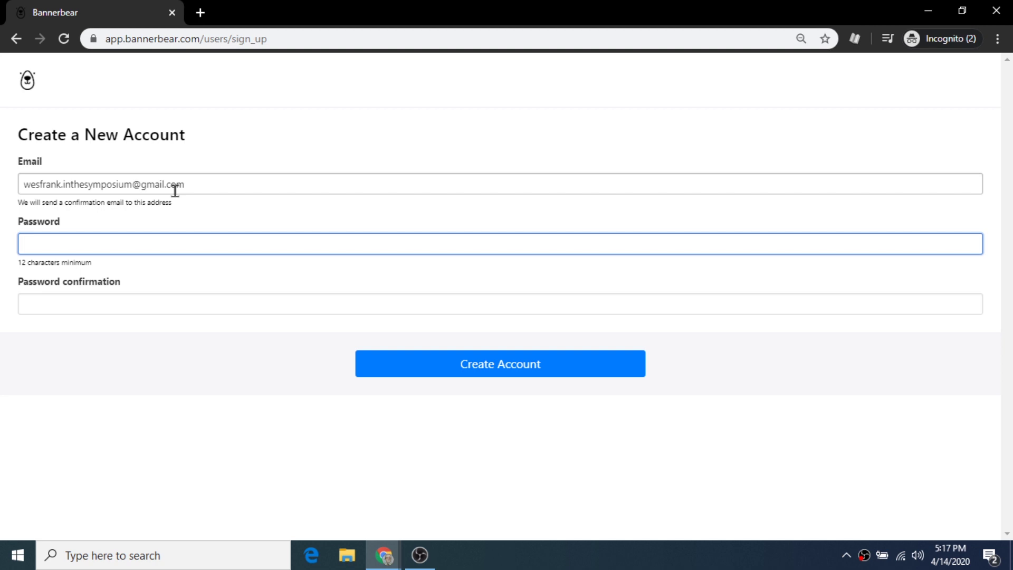
pyautogui.write('*****************')
pyautogui.press('Tab')
pyautogui.write('*****************')
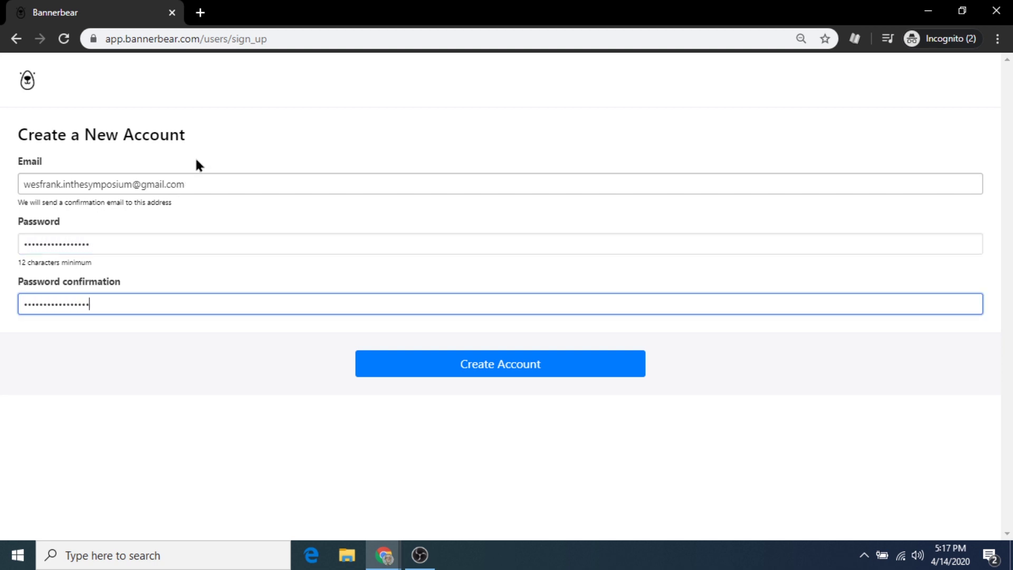
pyautogui.click(532, 368)
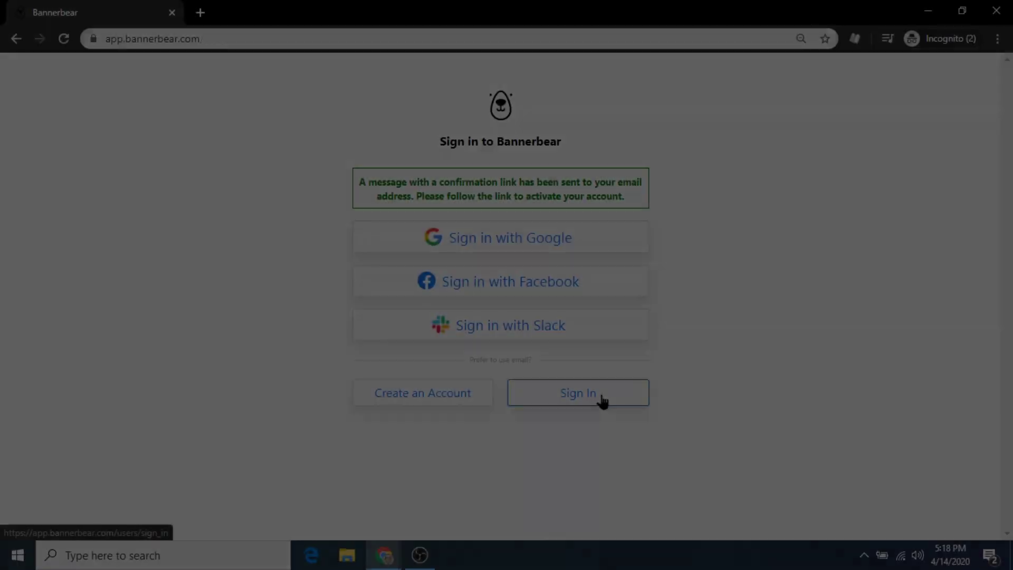
# Sign in to Bannerbear with the new account's e-mail and password
pyautogui.click(599, 399)
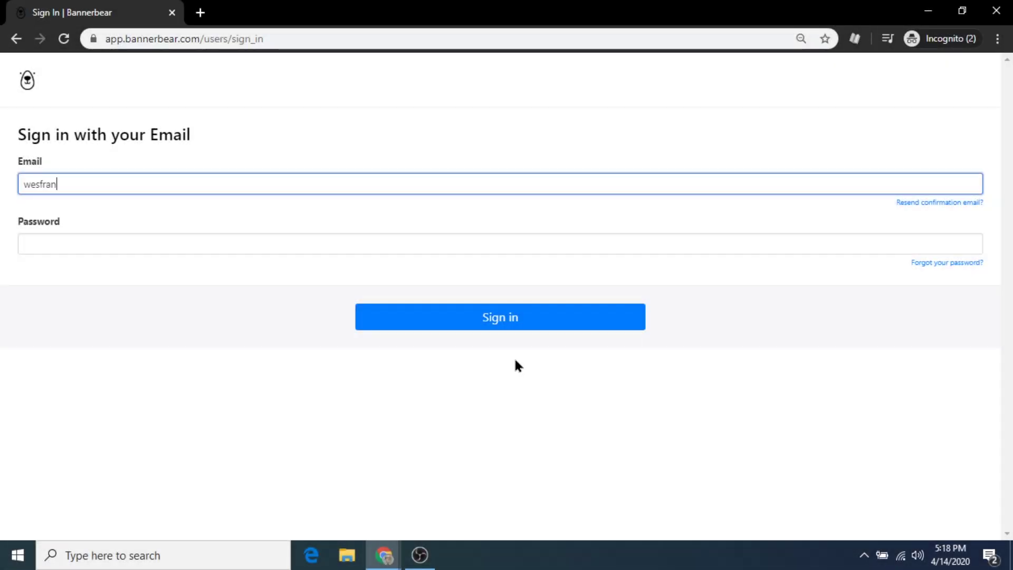
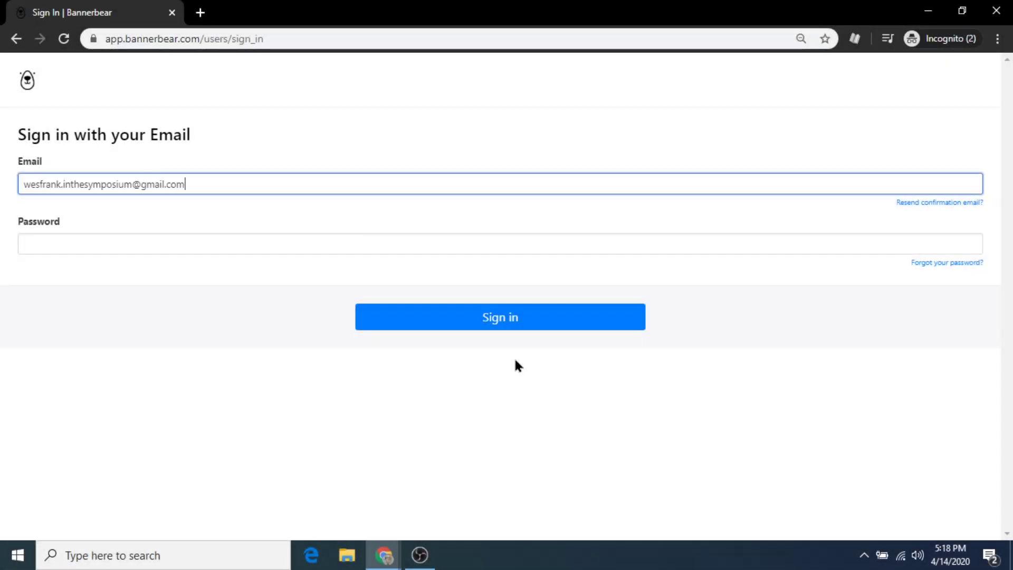
pyautogui.press('Tab')
pyautogui.click(445, 244)
pyautogui.write('••••••••••••••••')
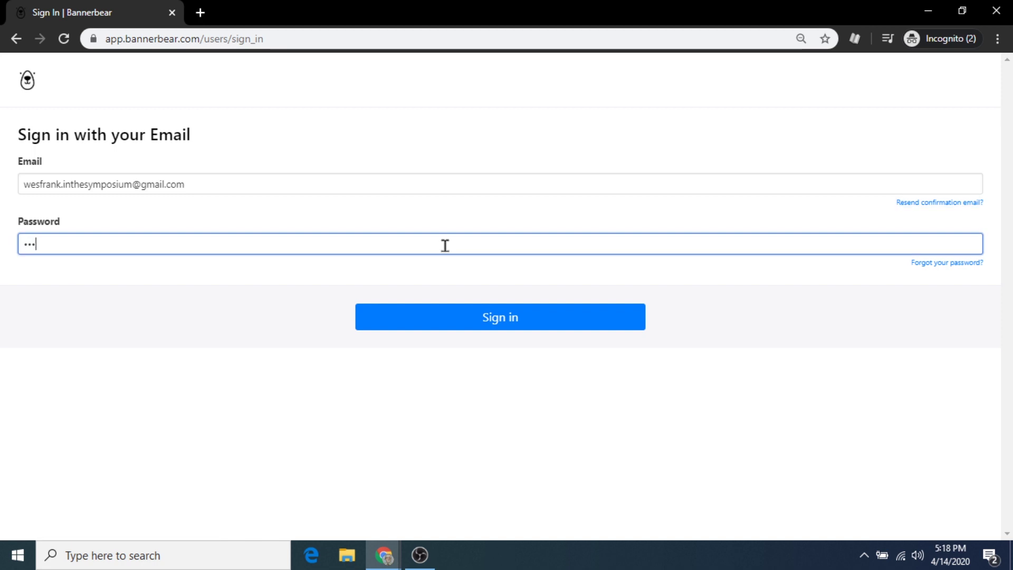
pyautogui.click(553, 329)
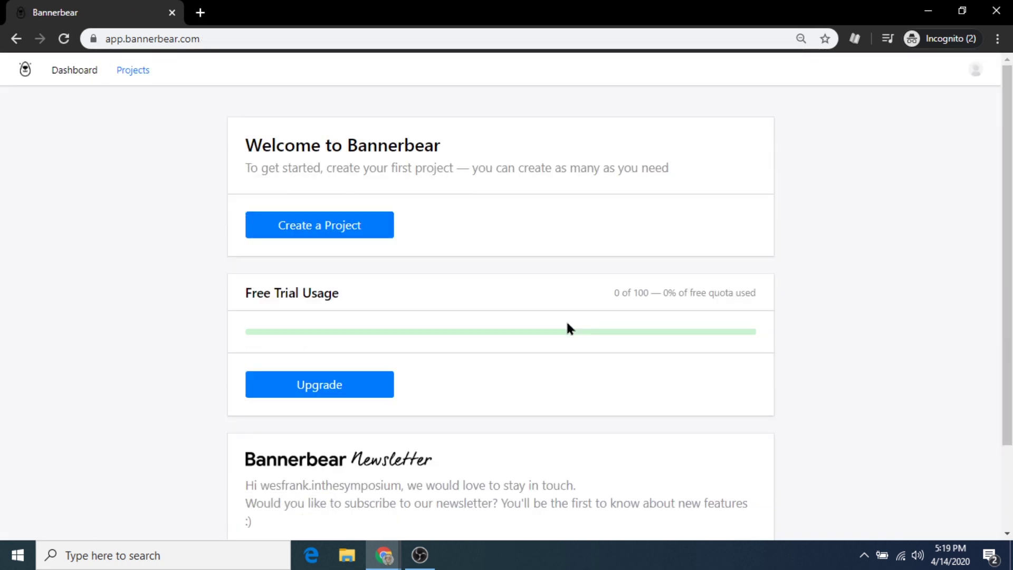
# Create and save a first project named 'Instagram Quotes'
pyautogui.click(376, 232)
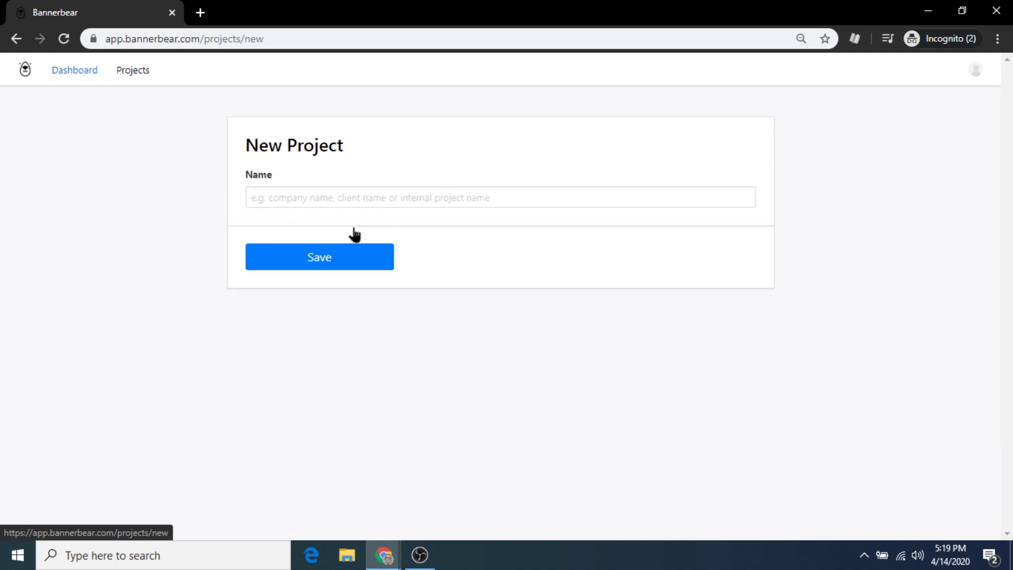
pyautogui.click(358, 195)
pyautogui.write('Instagram')
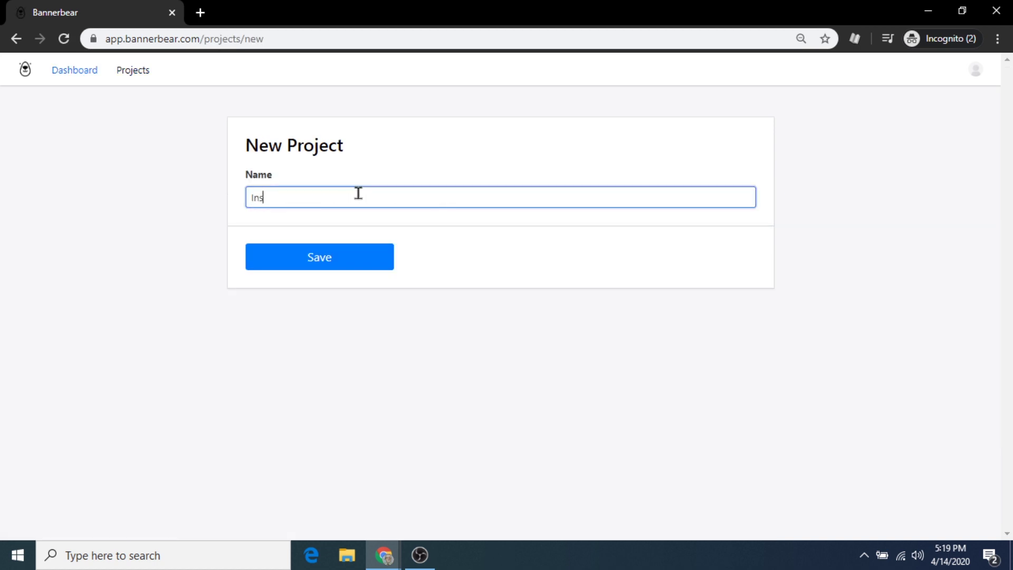
pyautogui.write(' Quotes')
pyautogui.click(348, 260)
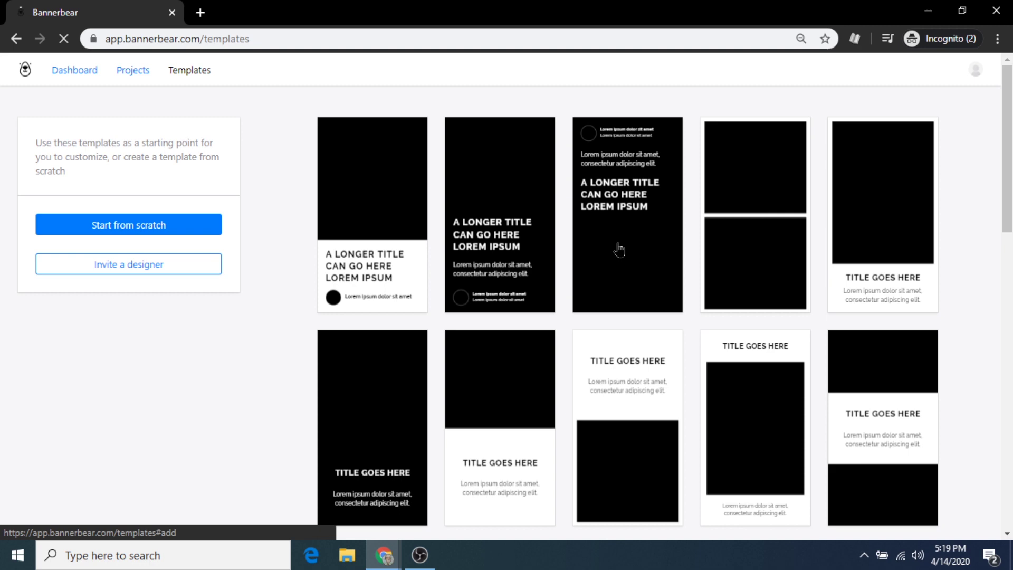
# Save the Twitter Demo (Square) Yellow Bubble template into the Instagram Quotes project
pyautogui.scroll(-4, 618, 243)
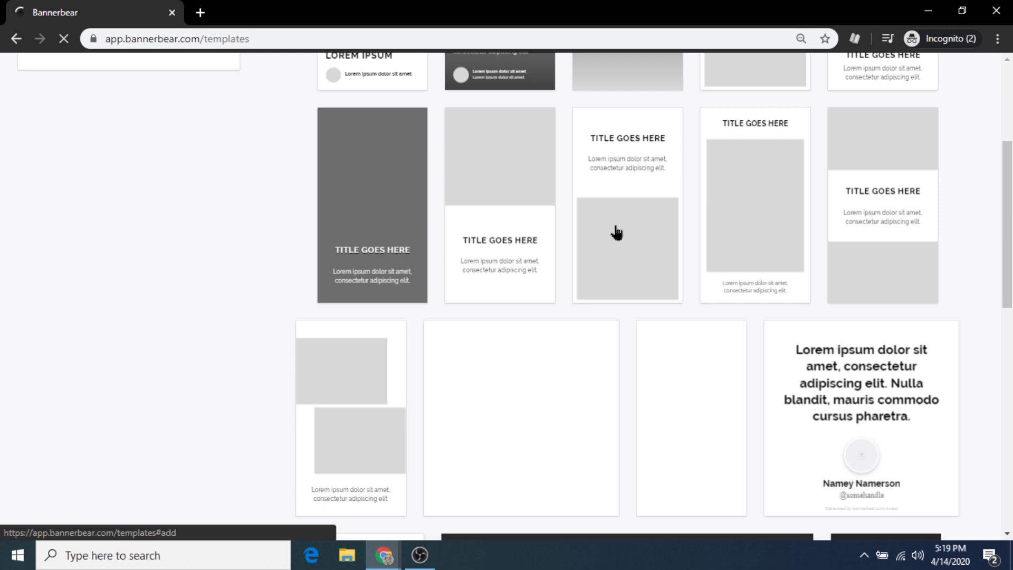
pyautogui.scroll(-3, 617, 232)
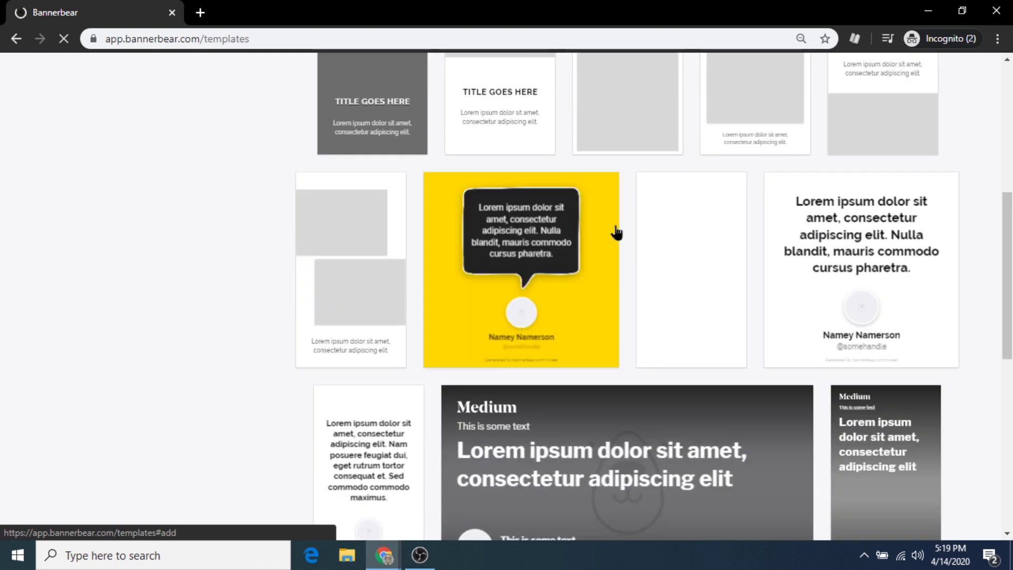
pyautogui.click(520, 283)
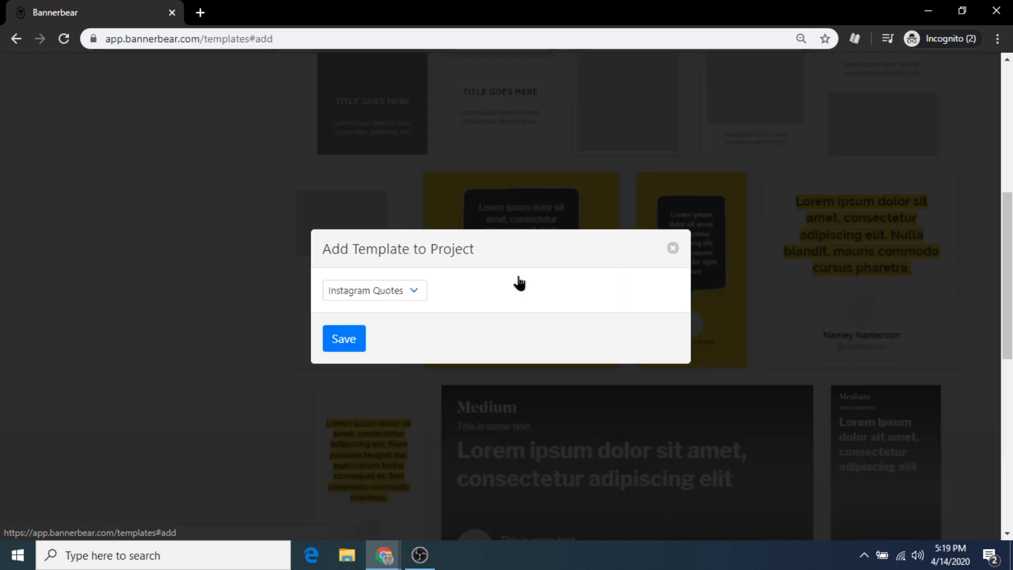
pyautogui.click(348, 343)
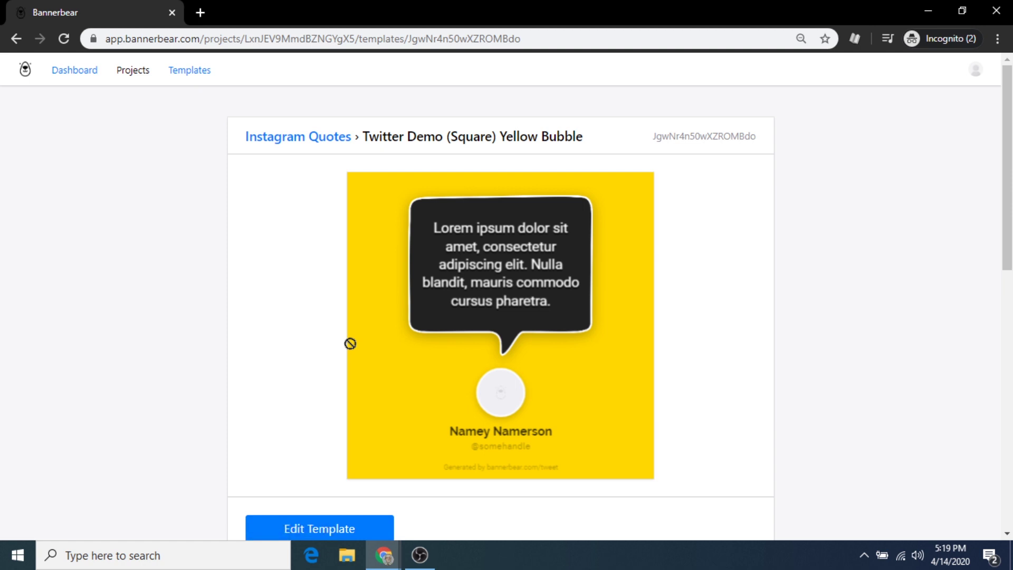
# Go from the Airtable import option to the Integrations page's empty Airtable API Key field
pyautogui.scroll(-4, 611, 297)
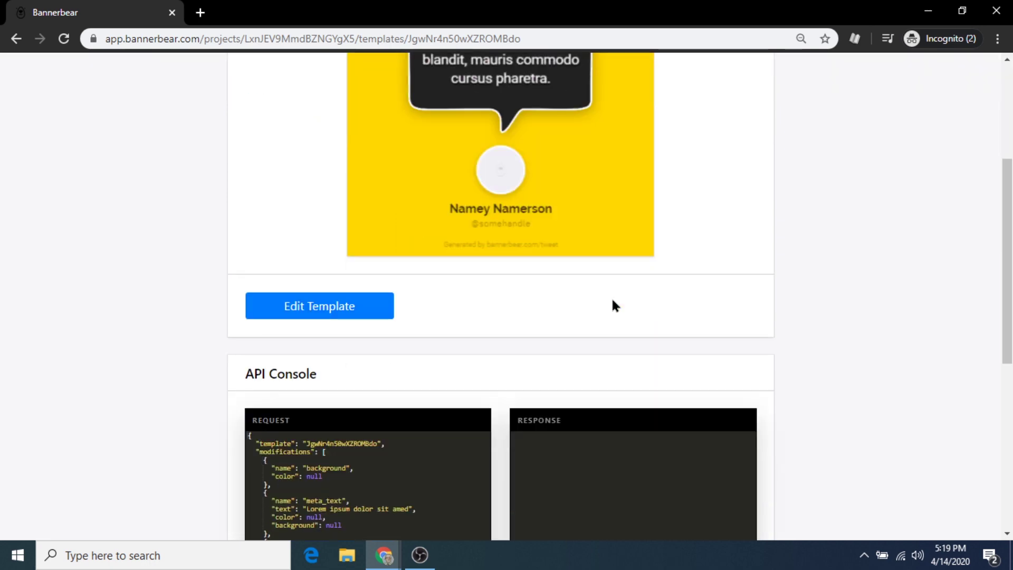
pyautogui.scroll(-7, 612, 301)
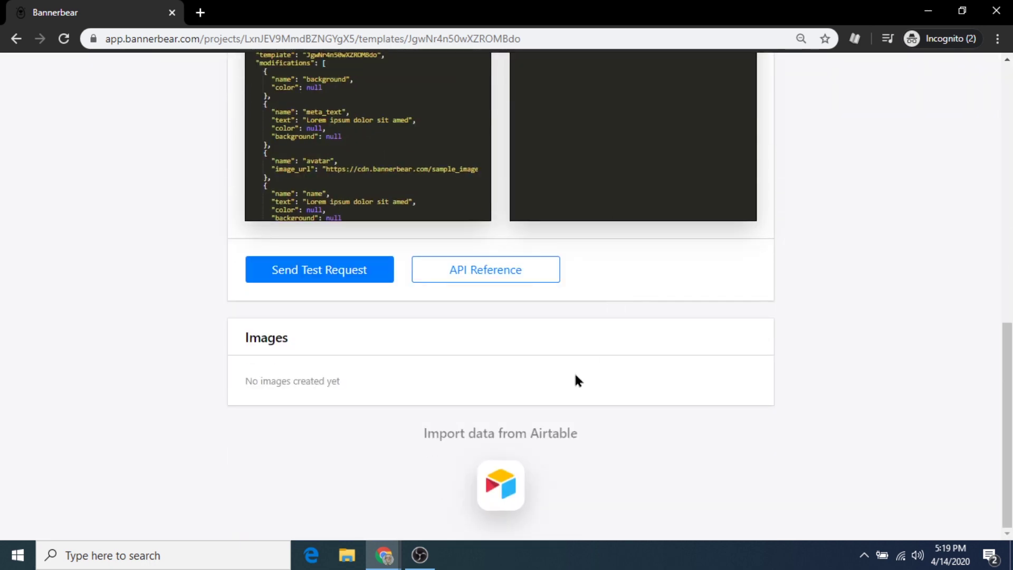
pyautogui.click(501, 484)
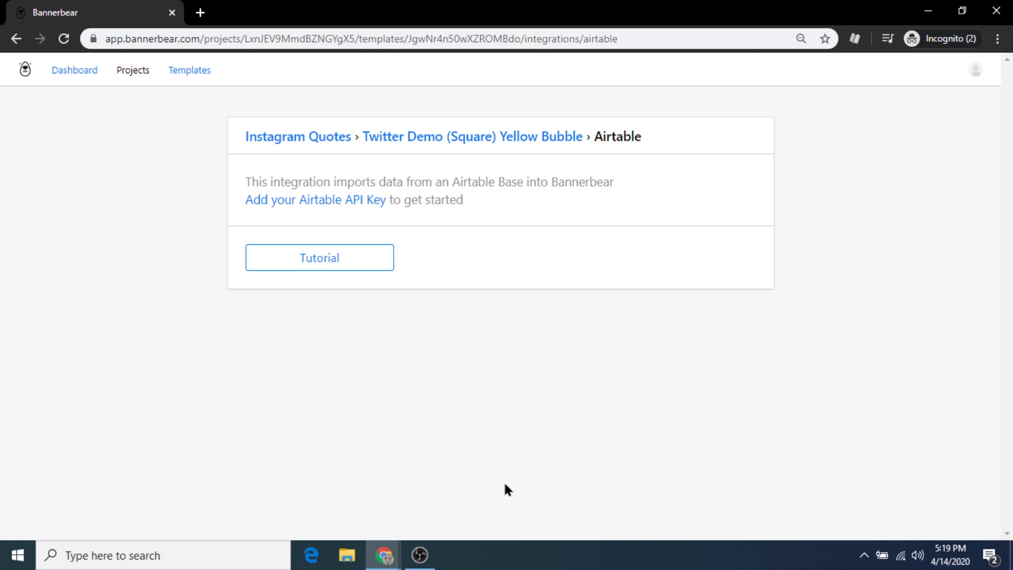
pyautogui.click(324, 202)
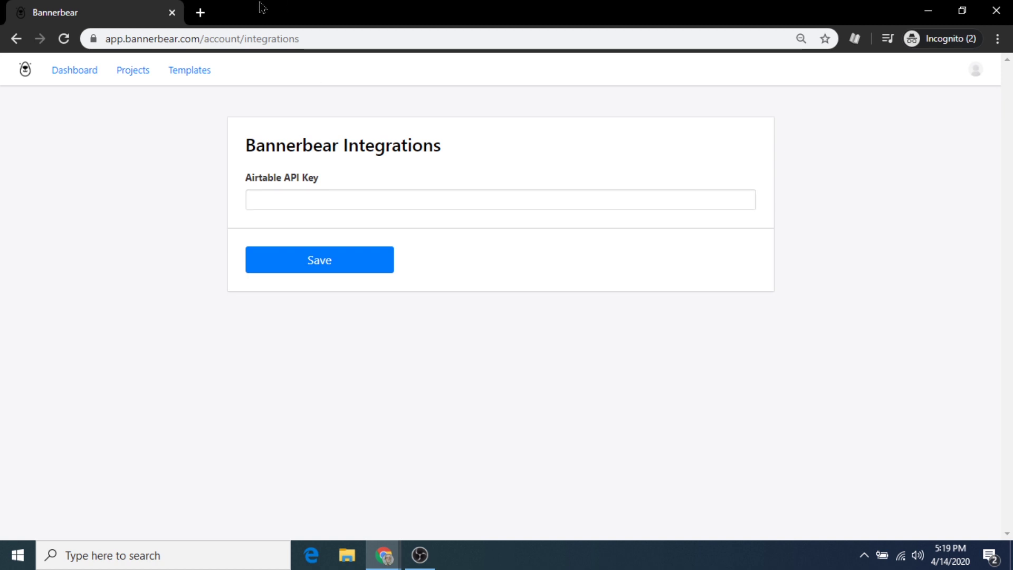
# Search for airtable in a new tab and open the Airtable website
pyautogui.click(199, 10)
pyautogui.write('airtable')
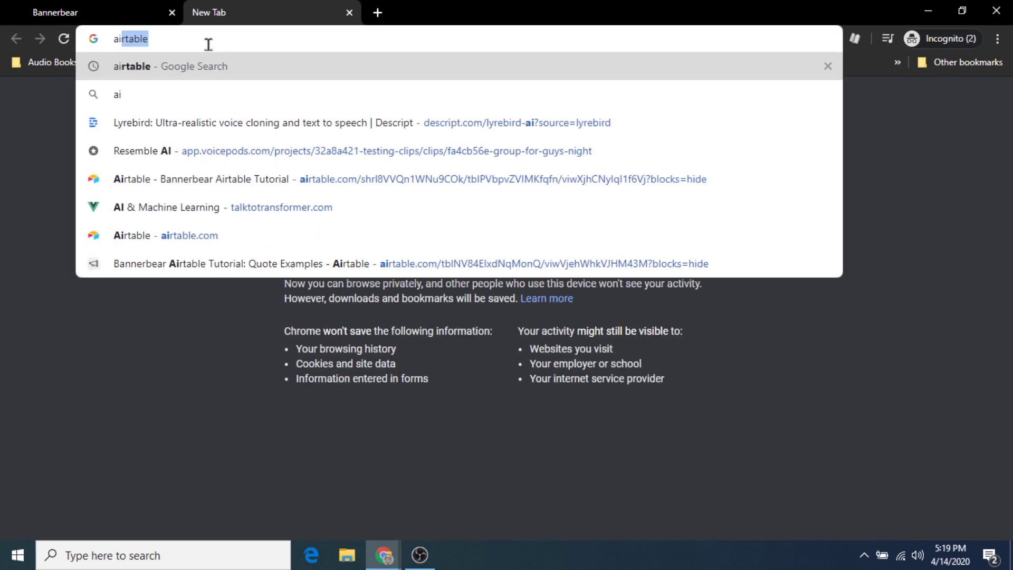
pyautogui.press('Return')
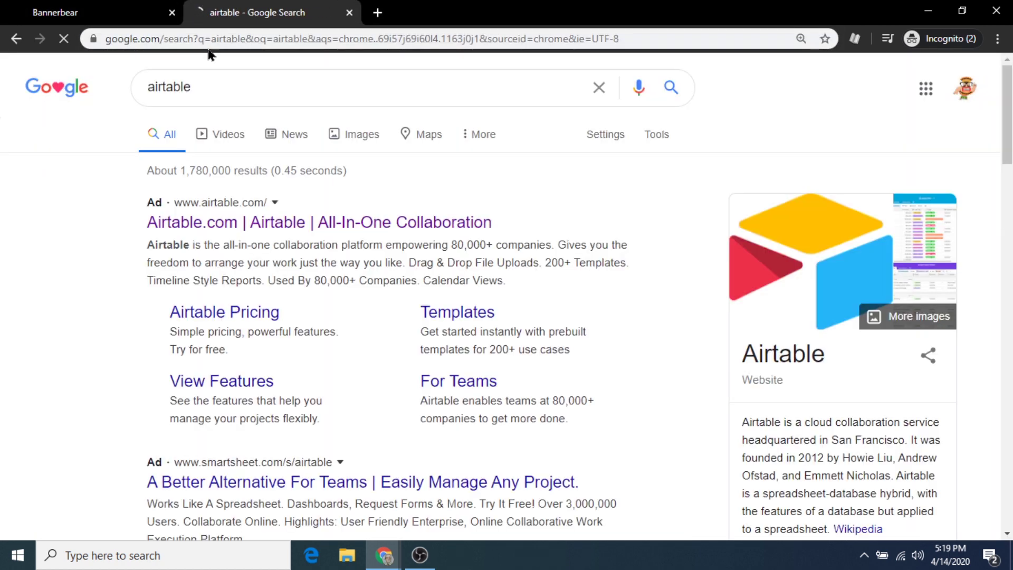
pyautogui.scroll(-4, 245, 390)
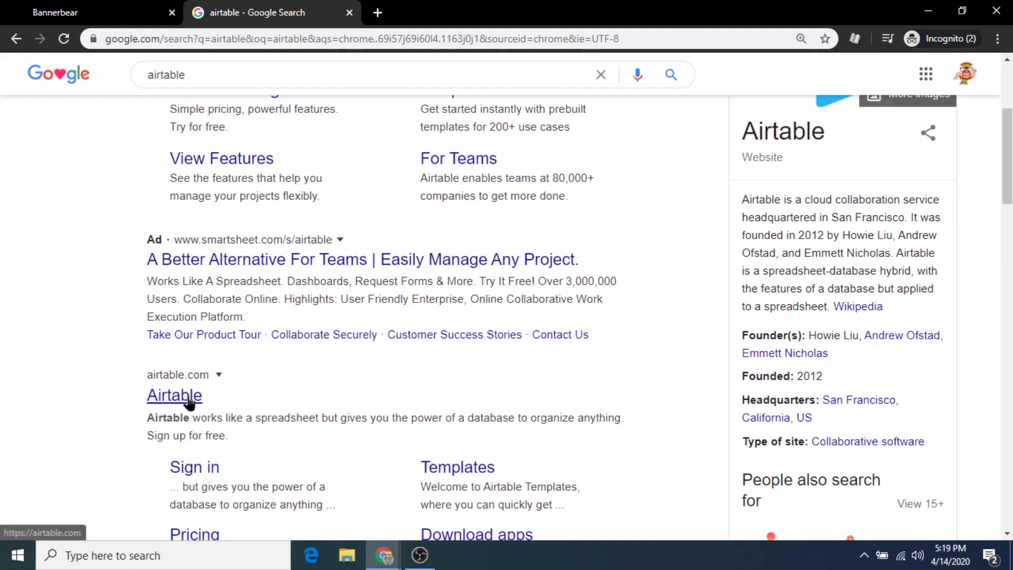
pyautogui.click(188, 396)
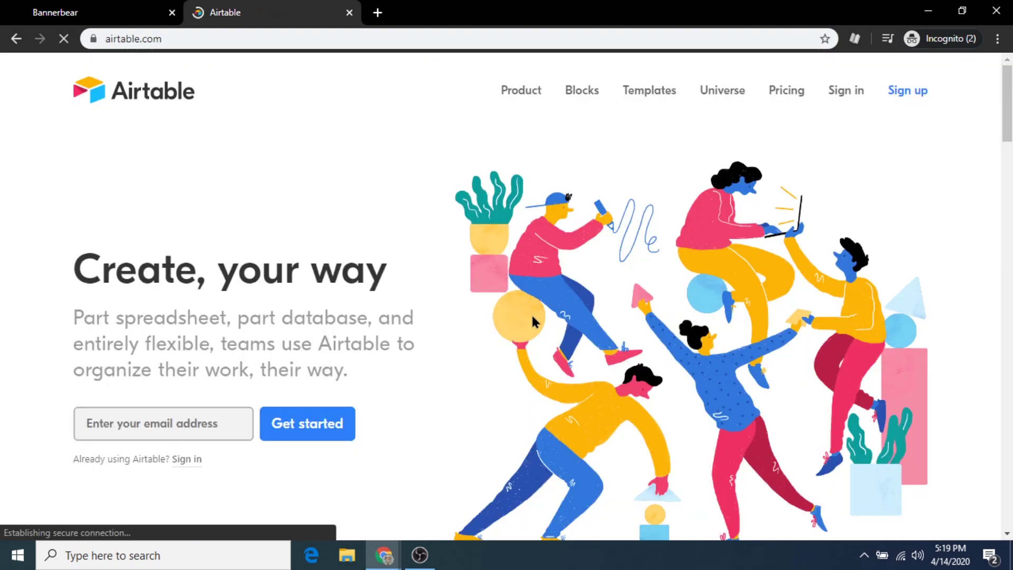
# Start Airtable sign-up, entering a first and last name
pyautogui.click(908, 91)
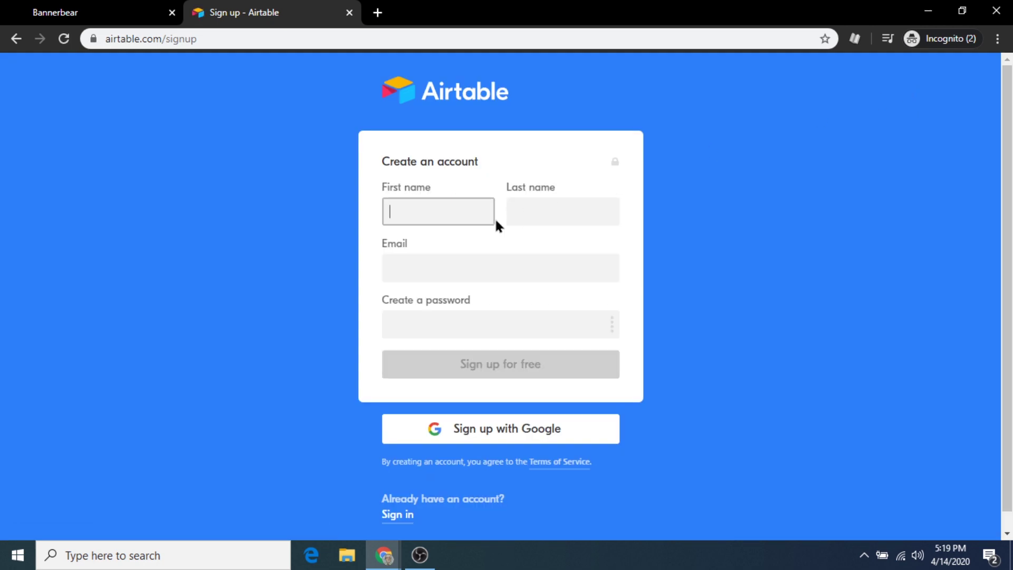
pyautogui.click(532, 211)
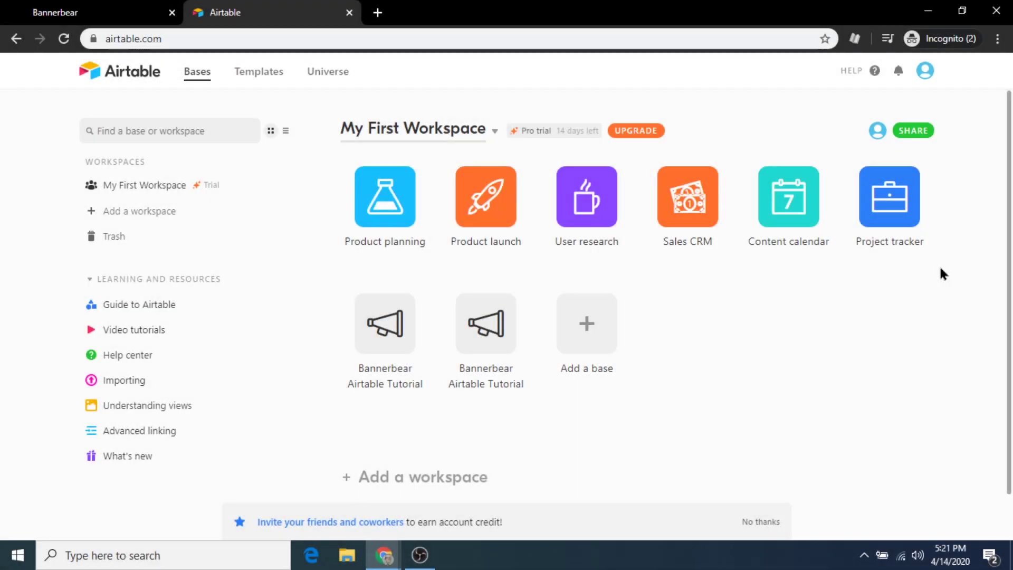
# Copy the personal API key from the Airtable account page
pyautogui.click(925, 70)
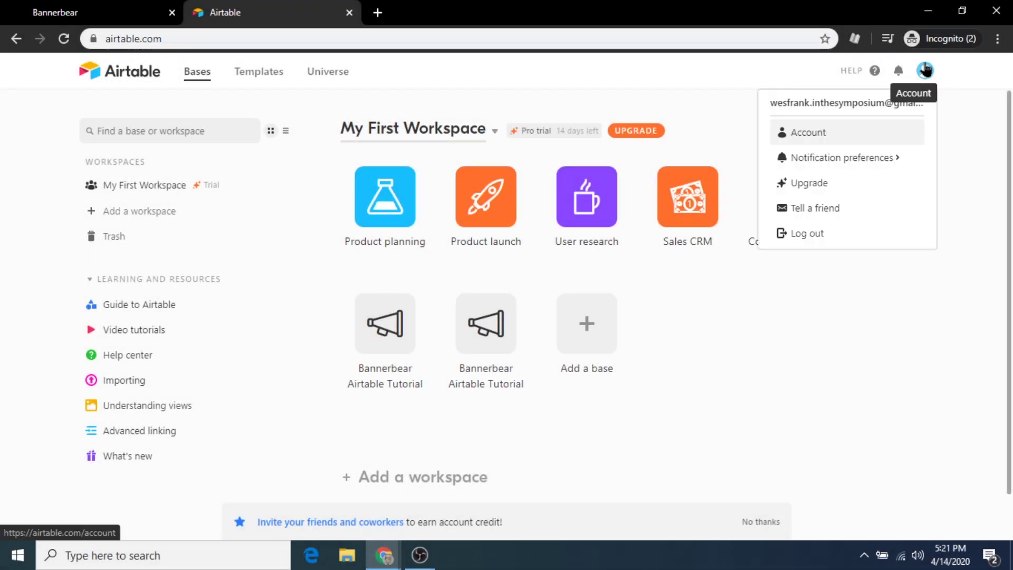
pyautogui.click(899, 134)
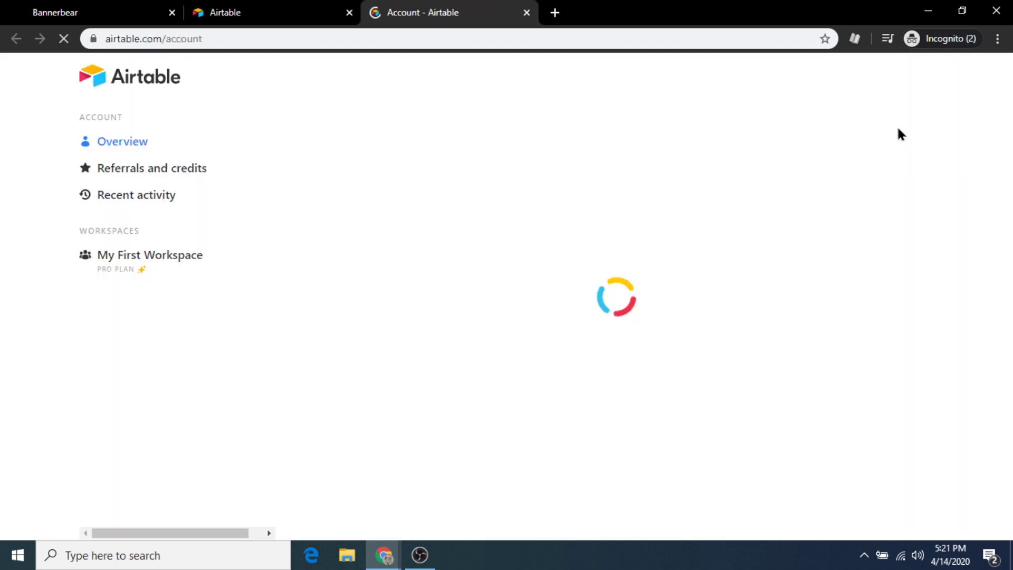
pyautogui.scroll(-3, 660, 301)
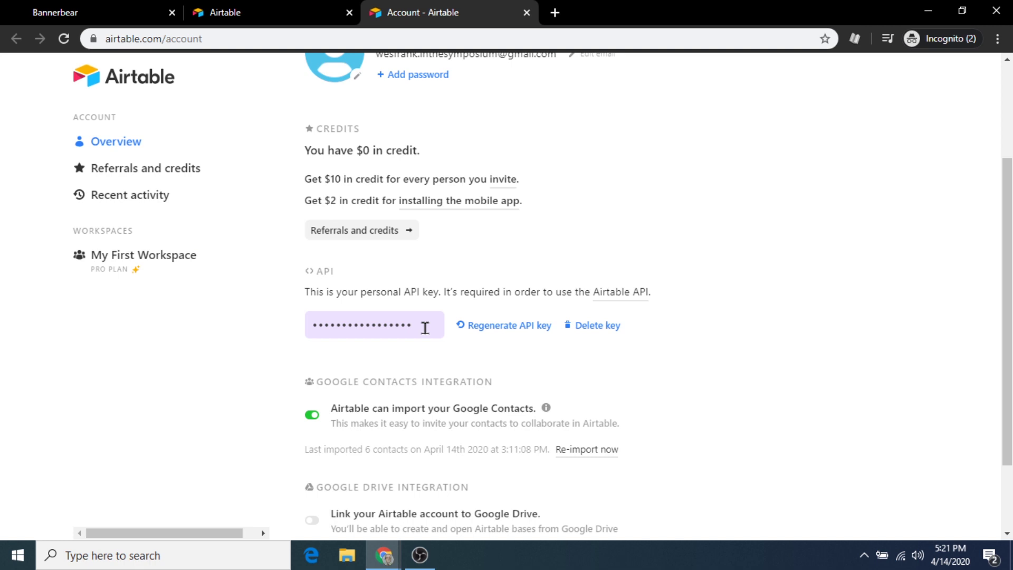
pyautogui.click(425, 327)
pyautogui.rightClick(423, 327)
pyautogui.click(484, 347)
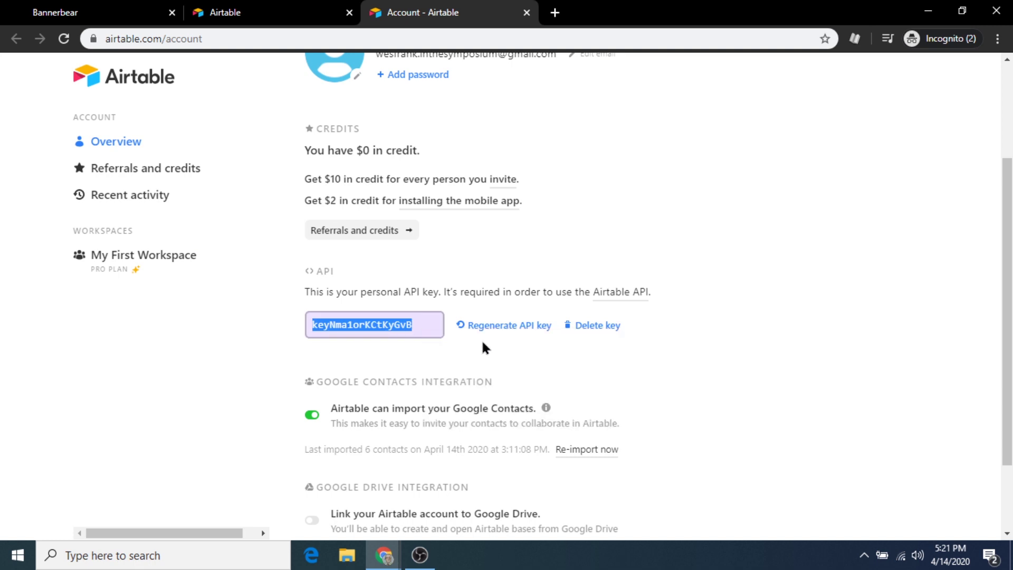
# Paste the copied key into Bannerbear's Airtable API Key field and save it
pyautogui.click(36, 9)
pyautogui.click(308, 198)
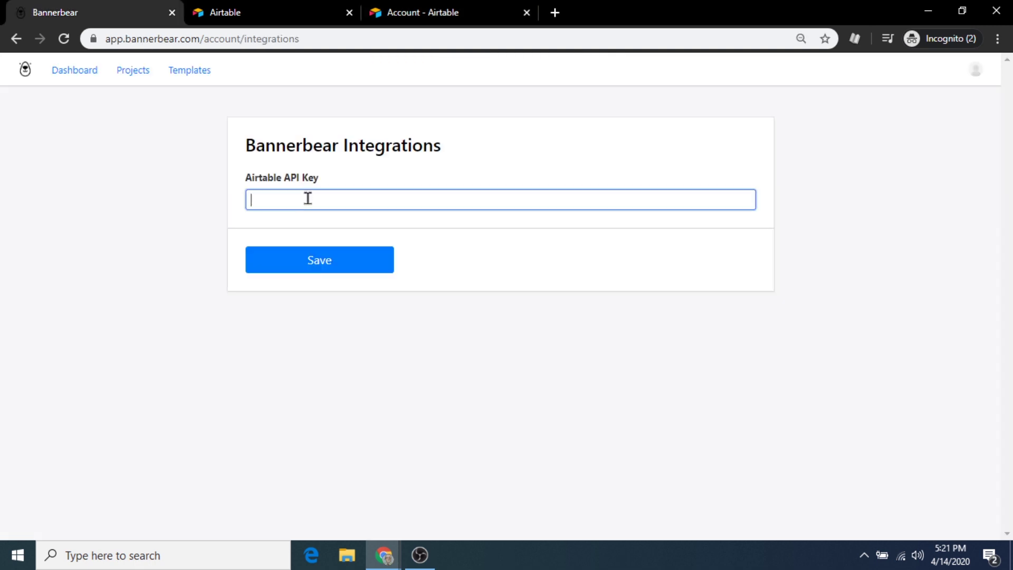
pyautogui.rightClick(307, 199)
pyautogui.click(356, 313)
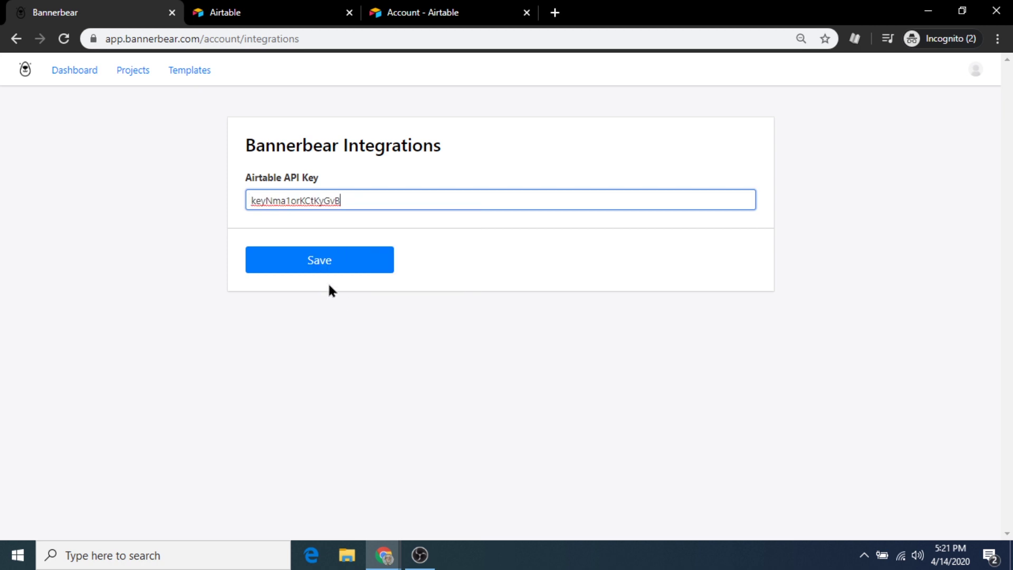
pyautogui.click(323, 267)
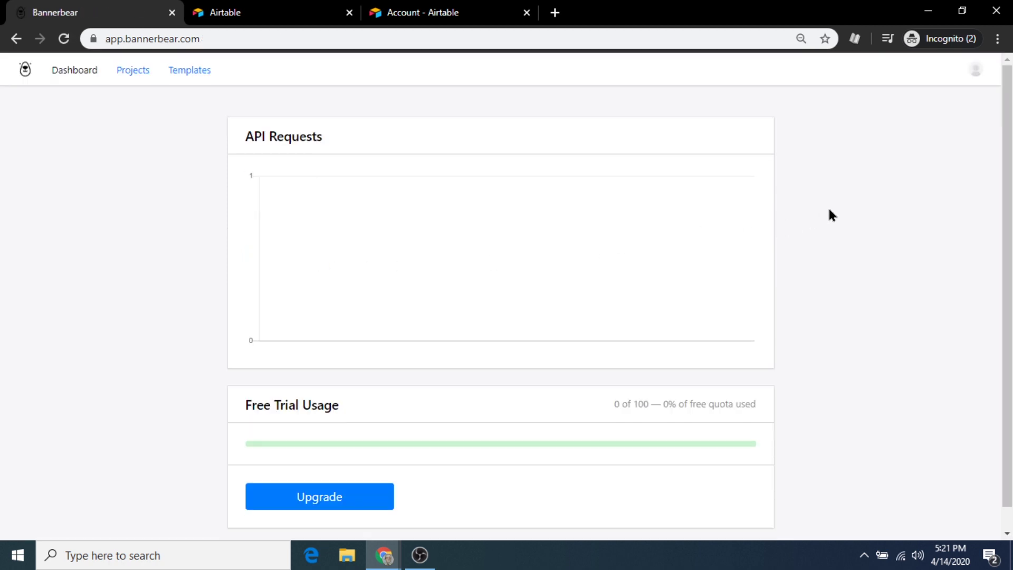
# Start the Airtable import for the Instagram Quotes project to list its templates
pyautogui.scroll(-1, 832, 215)
pyautogui.scroll(1, 832, 215)
pyautogui.click(132, 71)
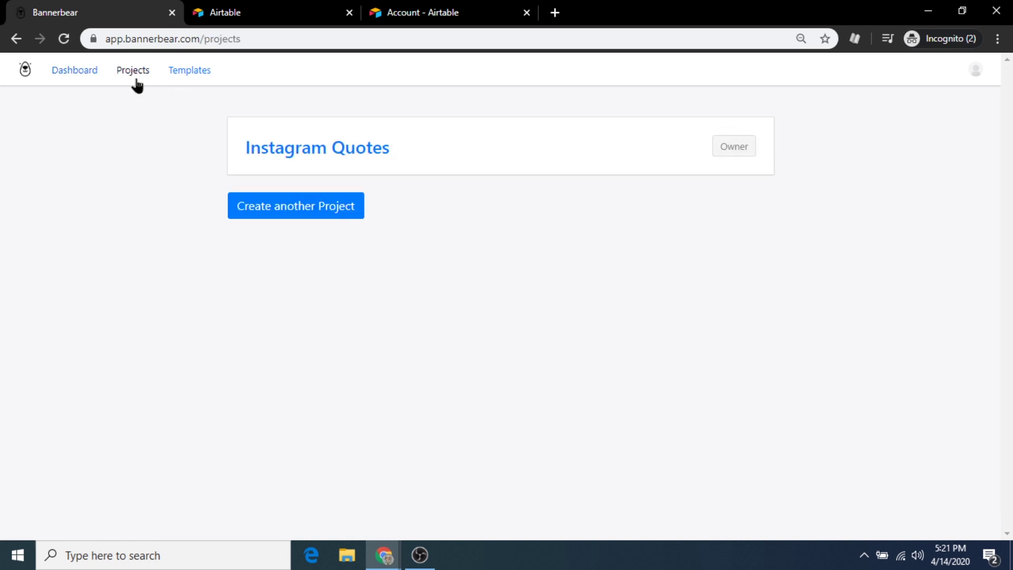
pyautogui.click(333, 153)
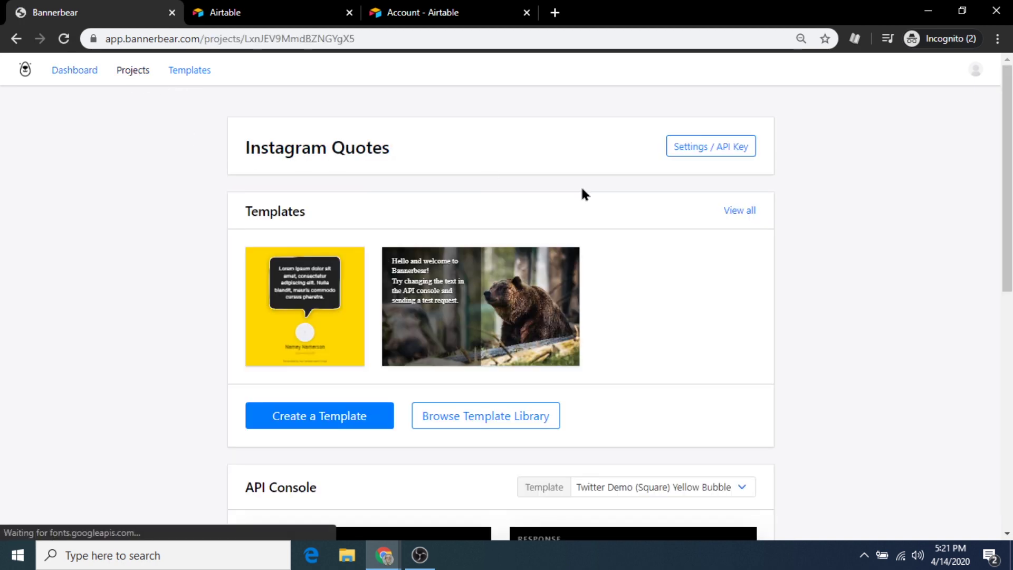
pyautogui.scroll(-10, 713, 227)
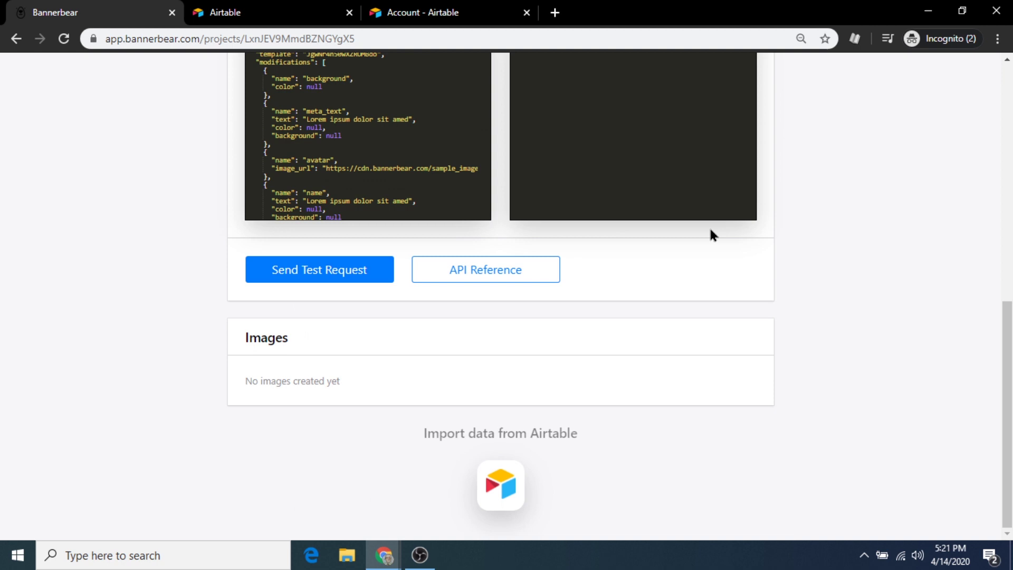
pyautogui.click(504, 483)
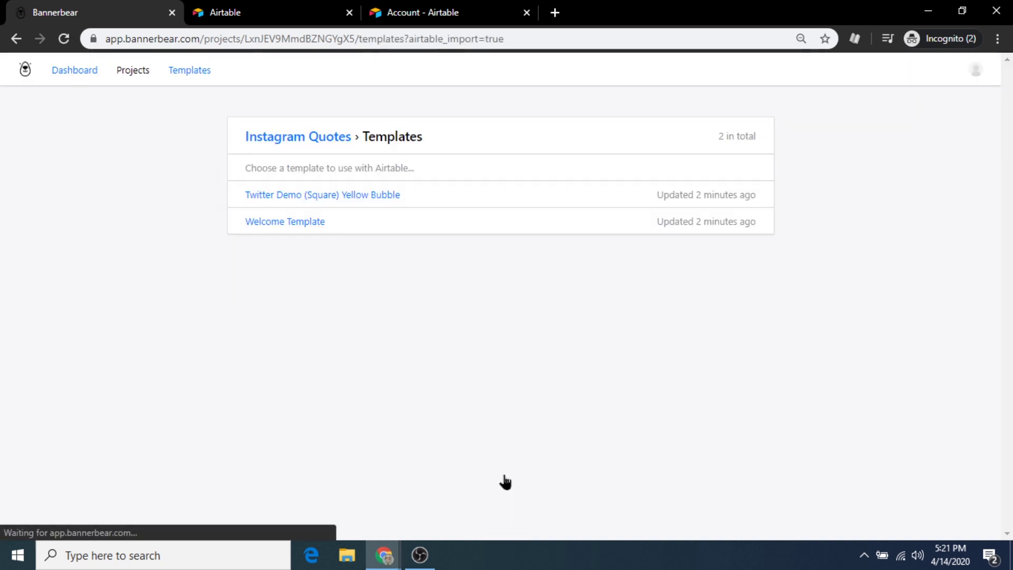
# Copy the Yellow Bubble tutorial base into My First Workspace and open it
pyautogui.click(348, 197)
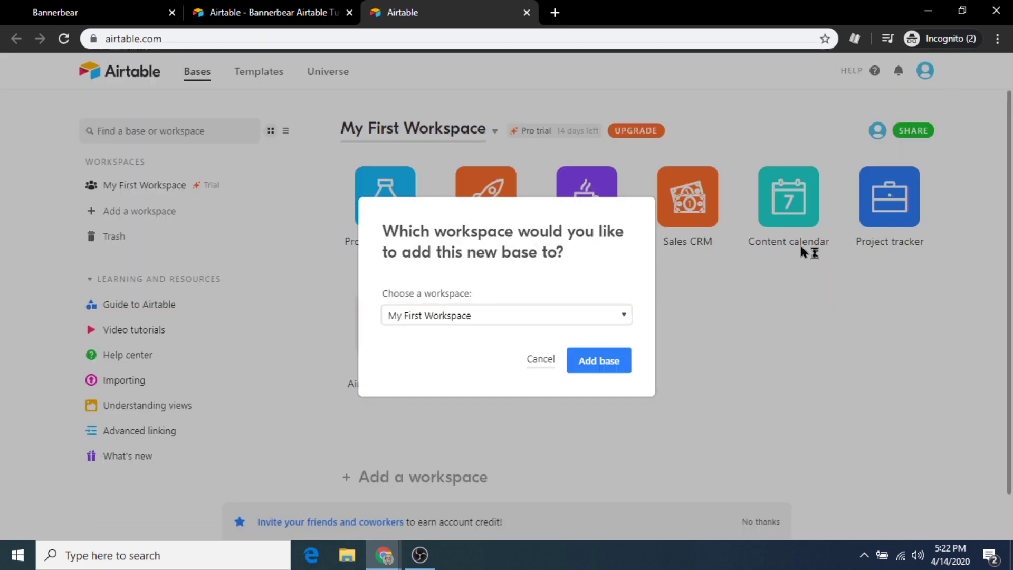
pyautogui.click(606, 362)
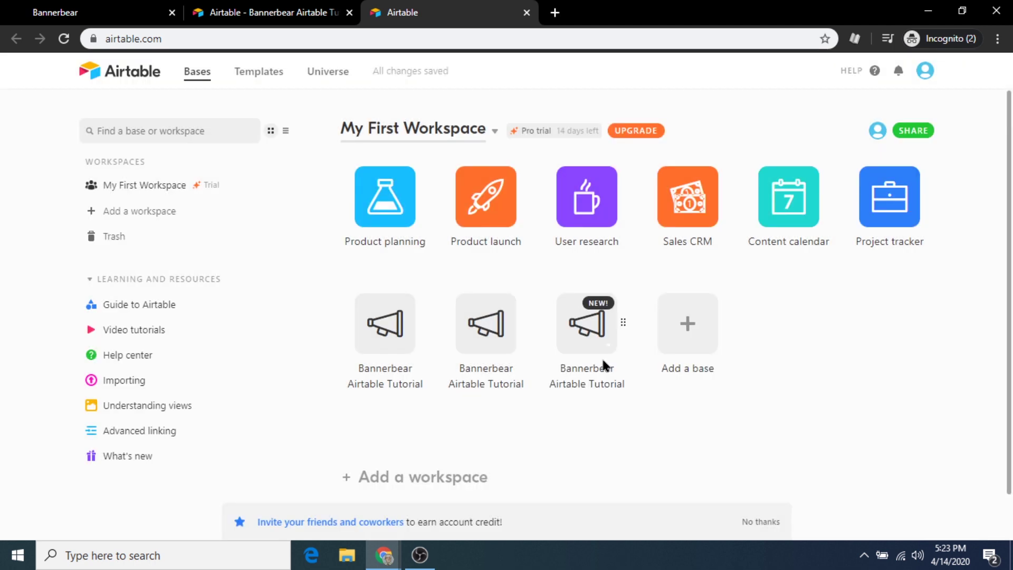
pyautogui.click(584, 333)
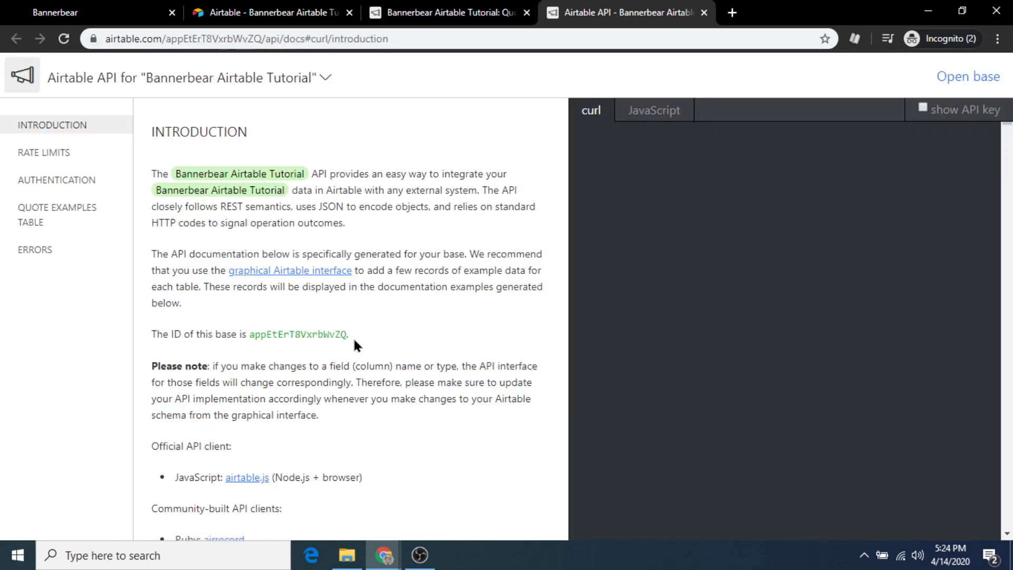
# Select and copy the base ID from the Airtable API documentation
pyautogui.moveTo(348, 333); pyautogui.dragTo(251, 334)
pyautogui.rightClick(269, 333)
pyautogui.click(301, 339)
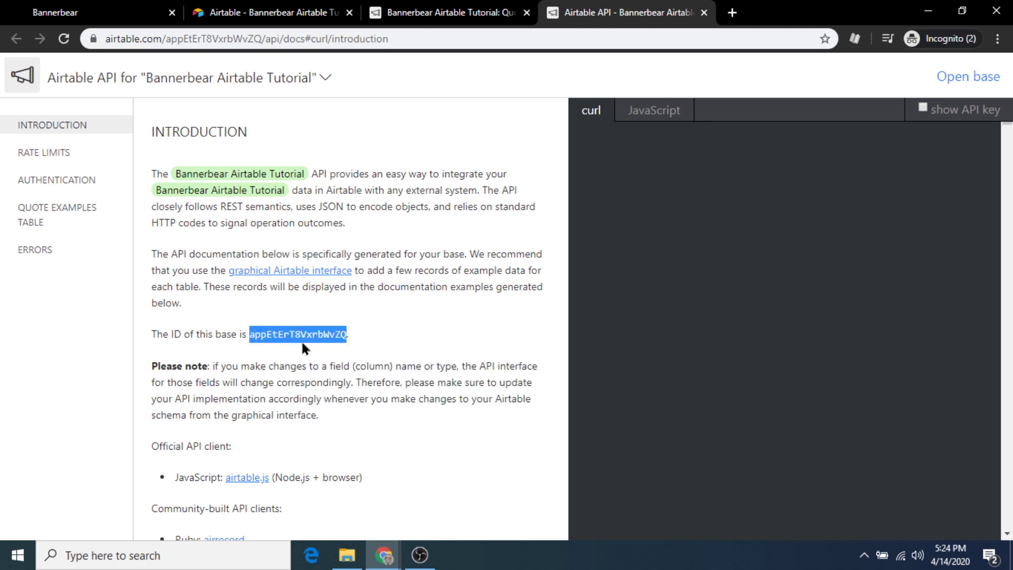
# Paste the copied Airtable base ID, set Table Name to 'Quote Examples', and save the integration settings
pyautogui.click(119, 23)
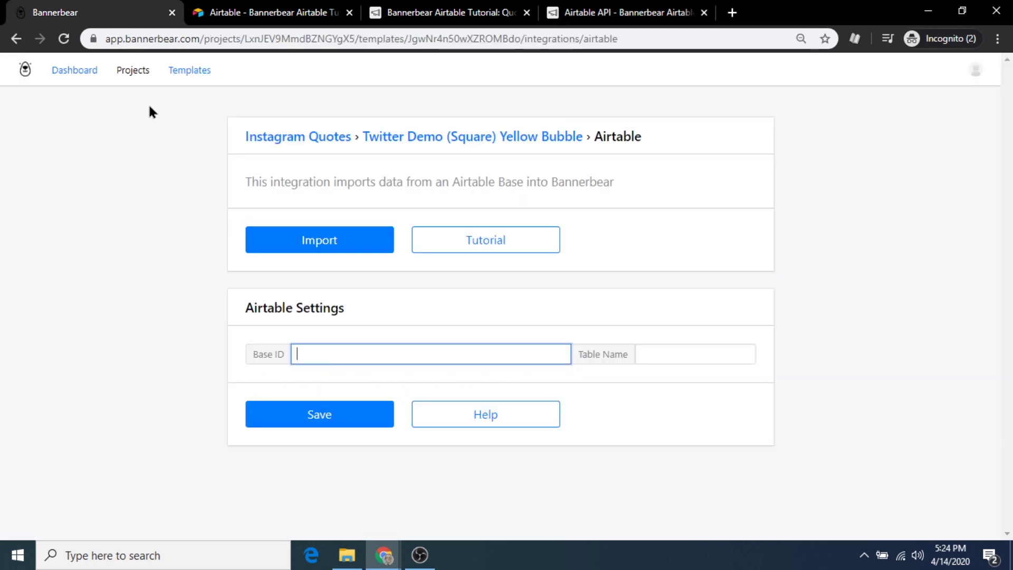
pyautogui.click(315, 346)
pyautogui.hotkey('ctrl', 'v')
pyautogui.click(685, 361)
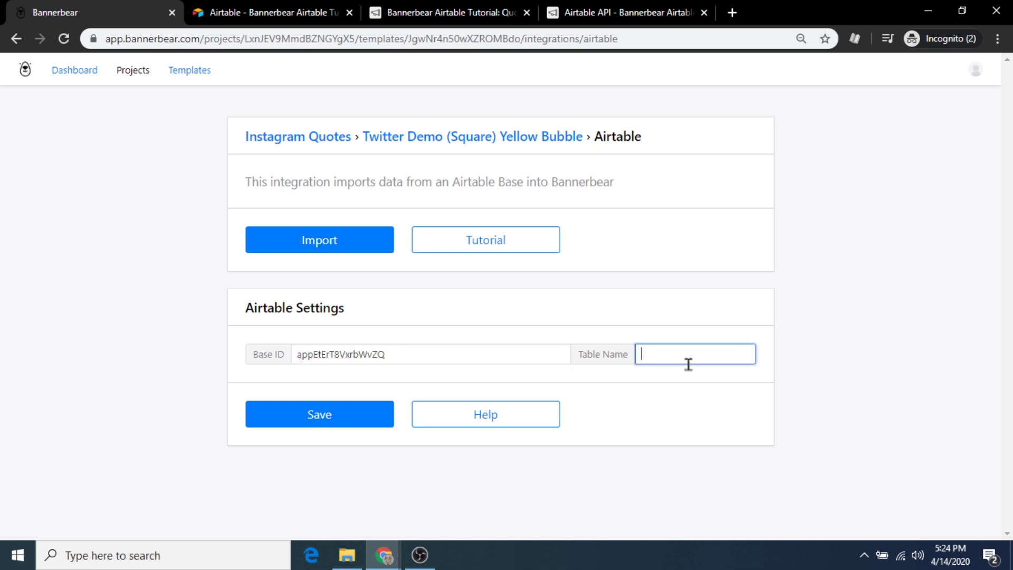
pyautogui.click(453, 7)
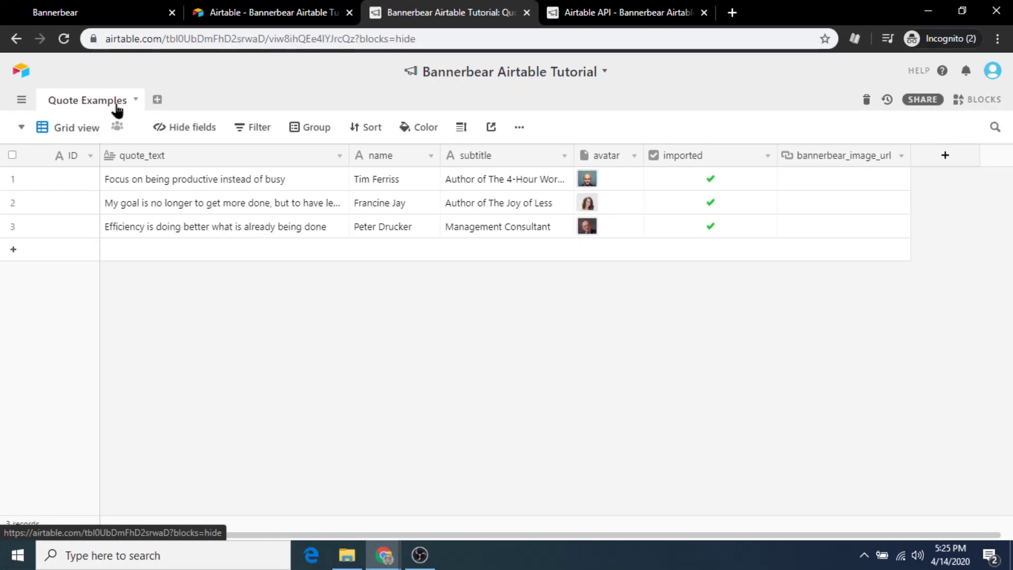
pyautogui.click(63, 12)
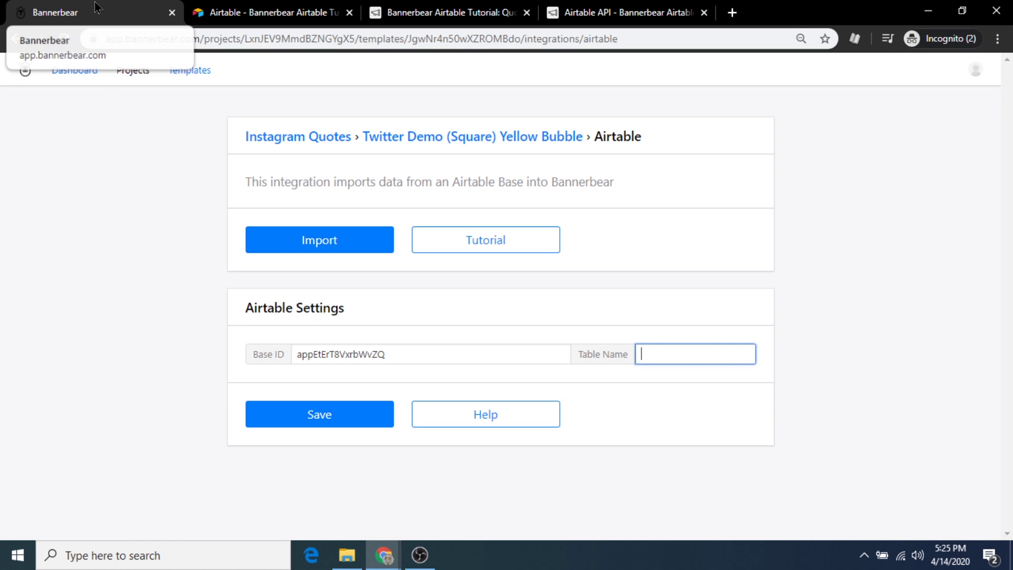
pyautogui.write('Quote Examples')
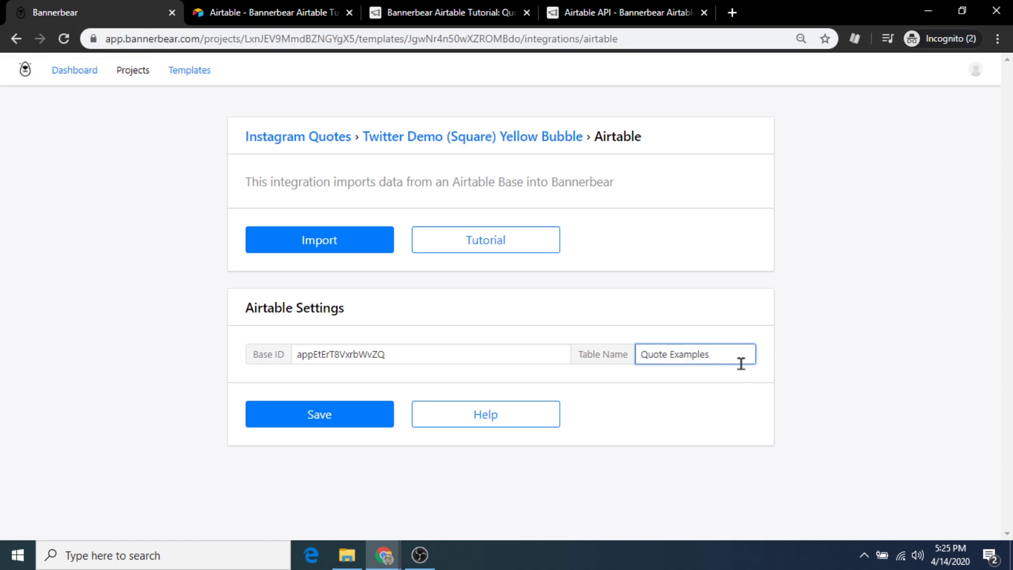
pyautogui.click(290, 410)
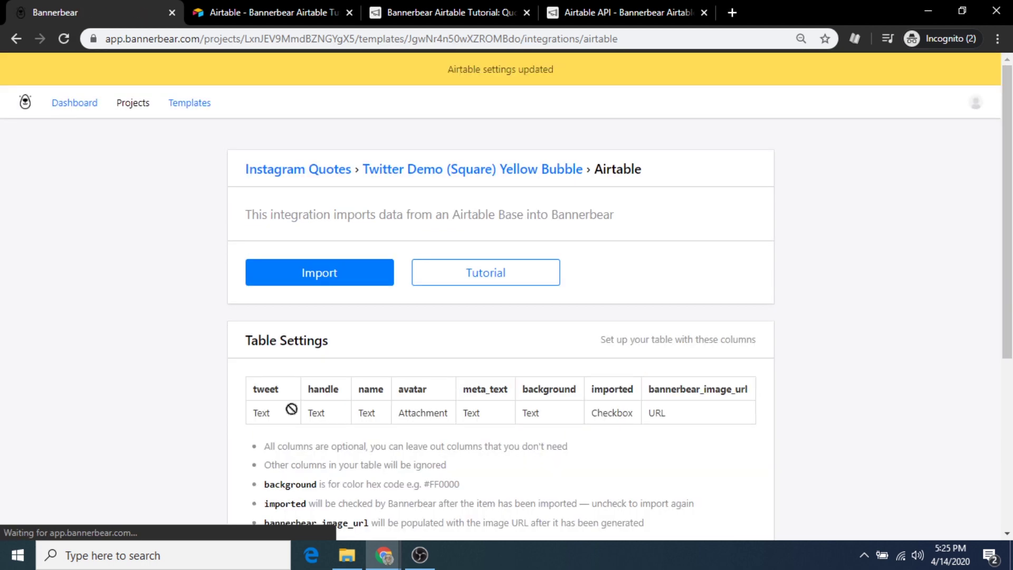
# Rename the Airtable quote_text column to 'tweet', copying the name from Bannerbear's table settings
pyautogui.scroll(-4, 507, 327)
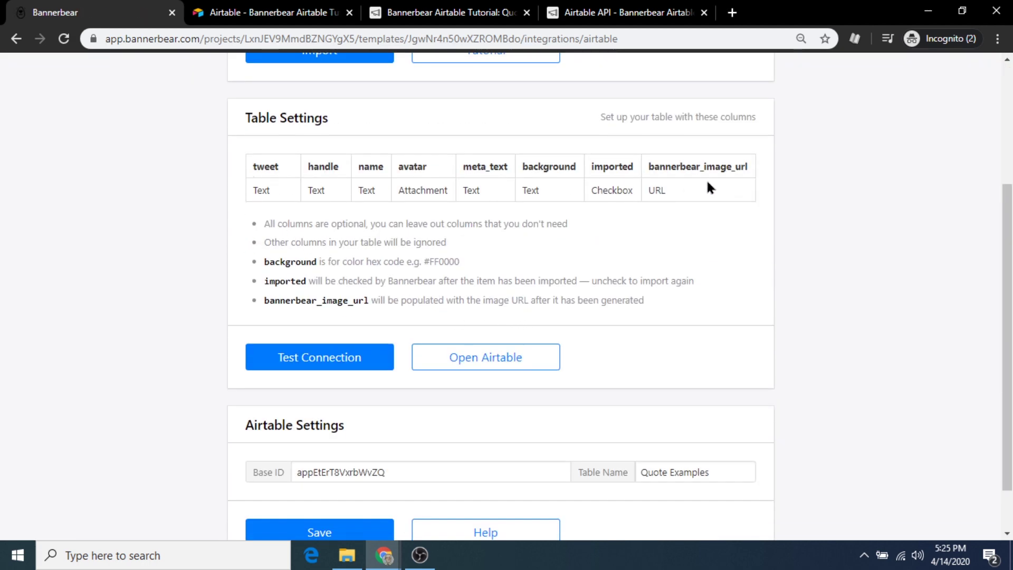
pyautogui.moveTo(275, 164); pyautogui.dragTo(249, 163)
pyautogui.rightClick(261, 168)
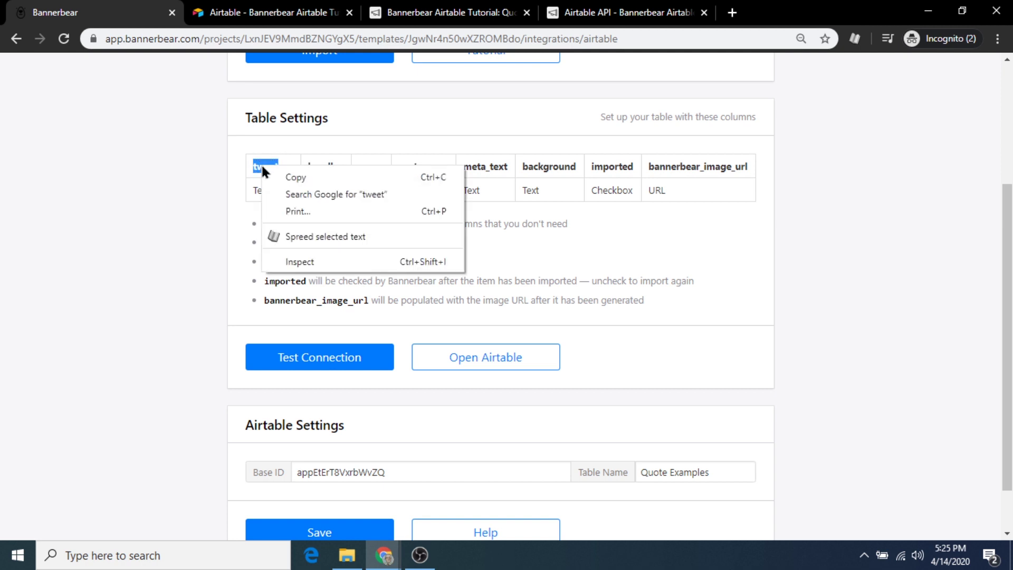
pyautogui.click(294, 177)
pyautogui.click(431, 6)
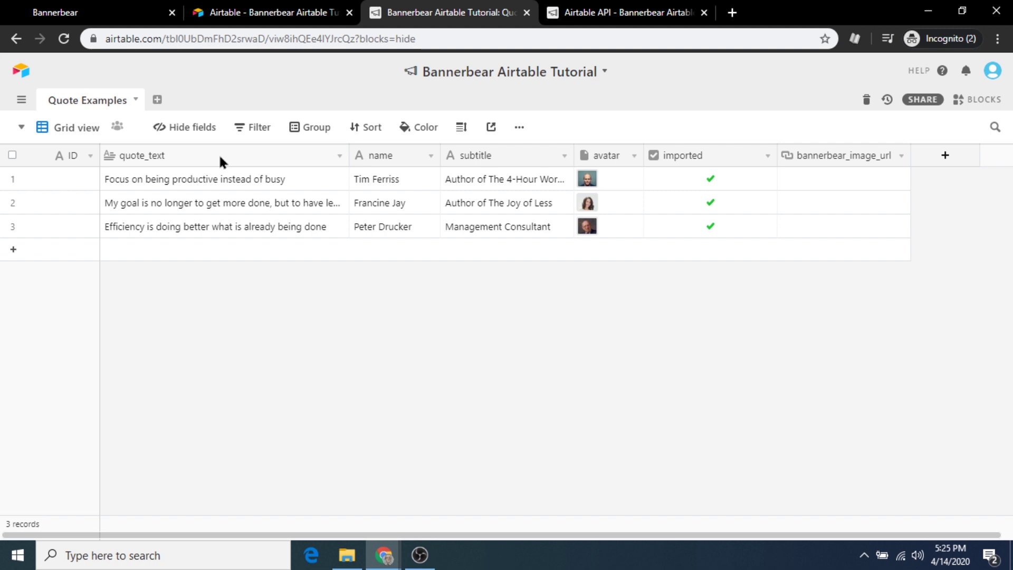
pyautogui.rightClick(164, 158)
pyautogui.click(166, 205)
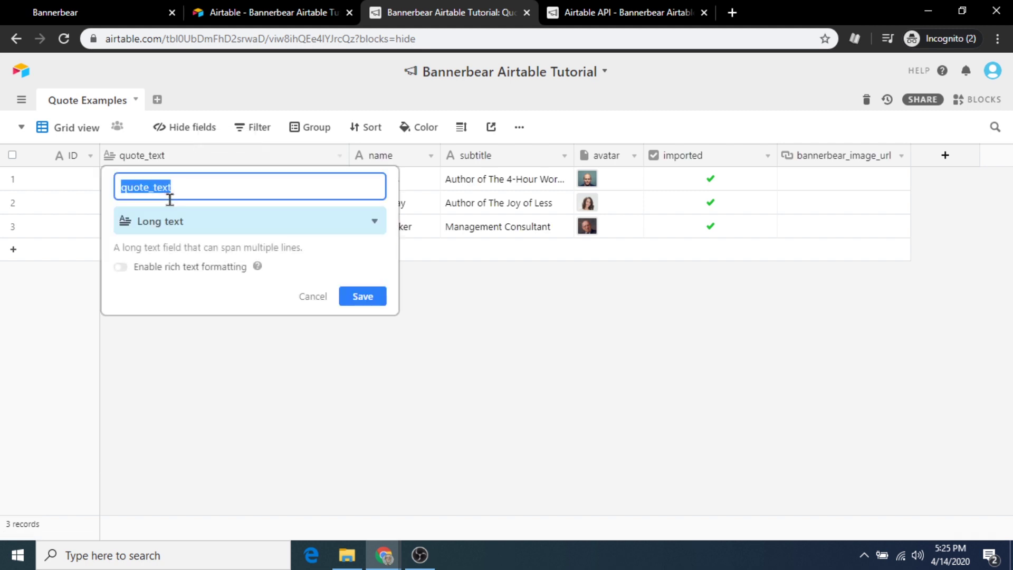
pyautogui.hotkey('ctrl', 'v')
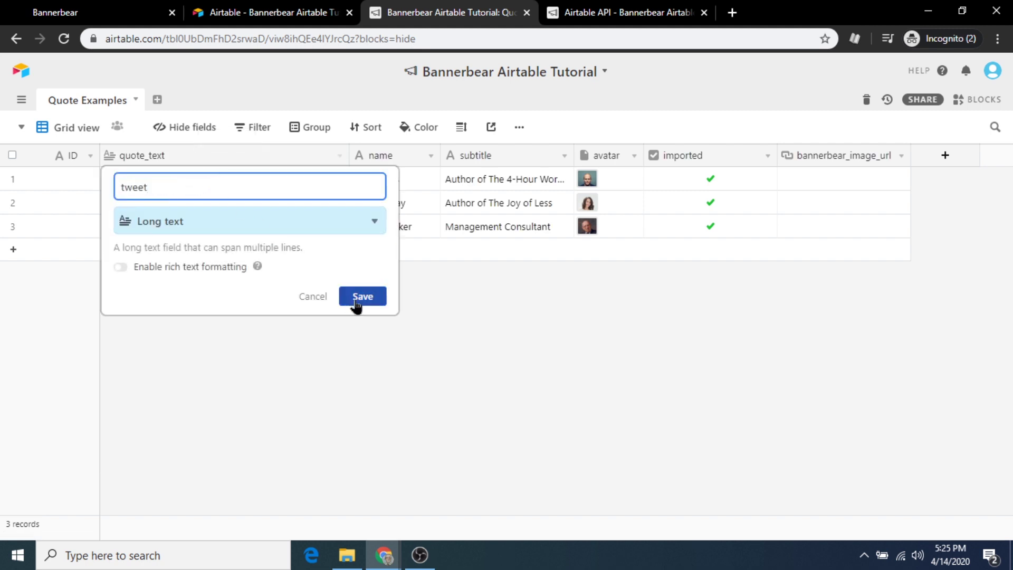
pyautogui.click(355, 300)
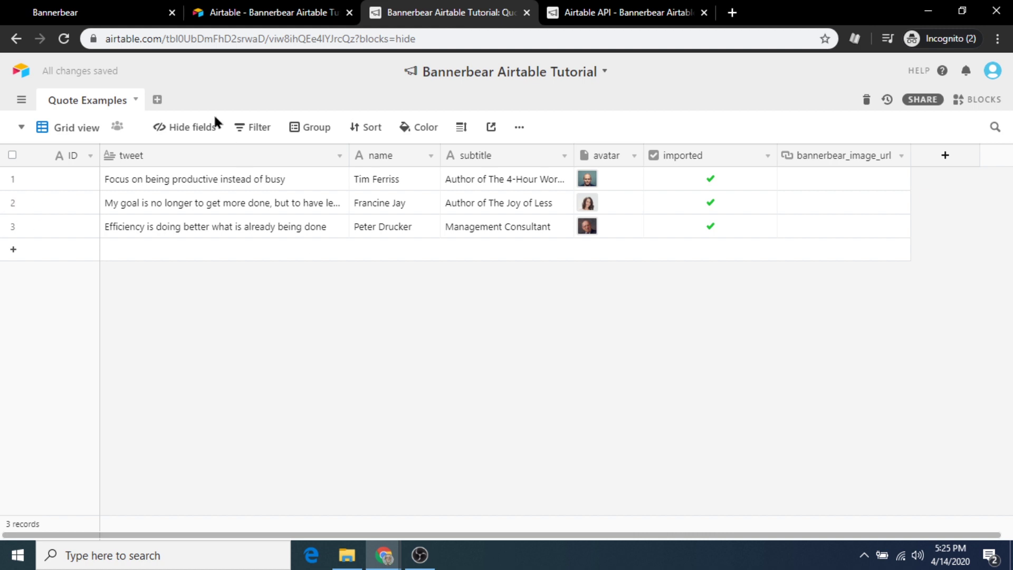
# Close the Airtable API docs and rename the subtitle column to 'meta_text'
pyautogui.click(116, 12)
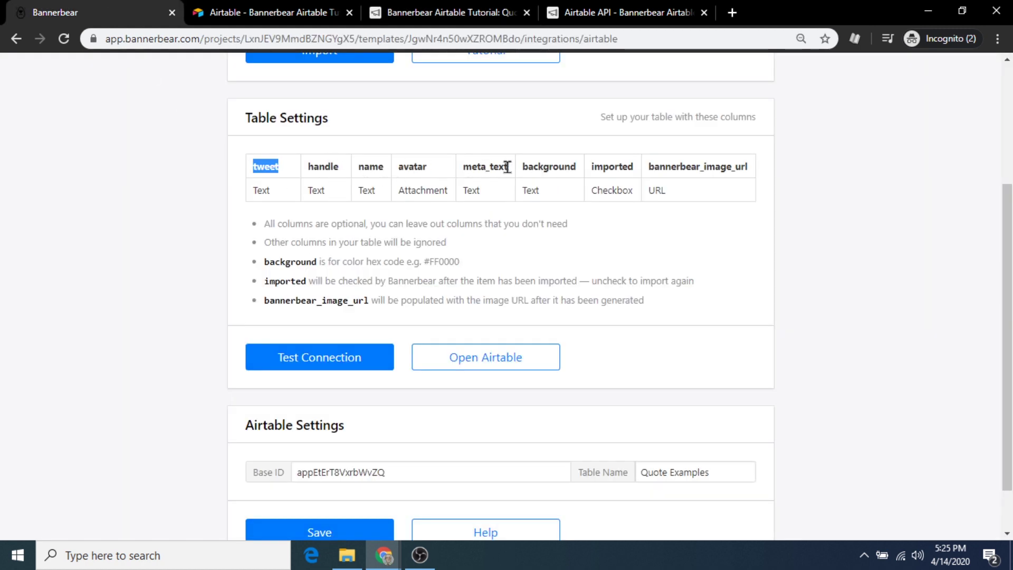
pyautogui.moveTo(509, 166); pyautogui.dragTo(462, 167)
pyautogui.rightClick(479, 167)
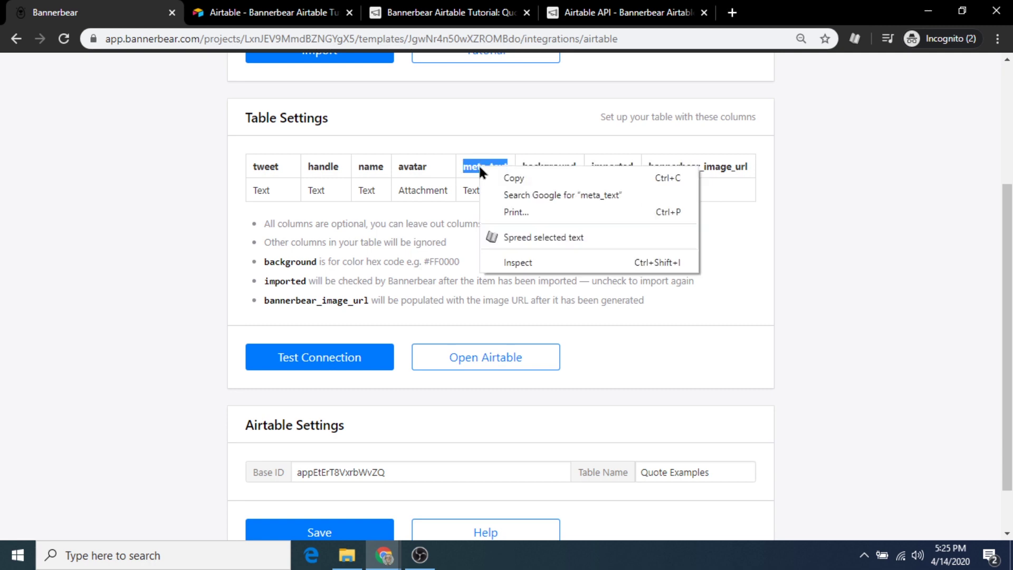
pyautogui.click(507, 177)
pyautogui.click(599, 7)
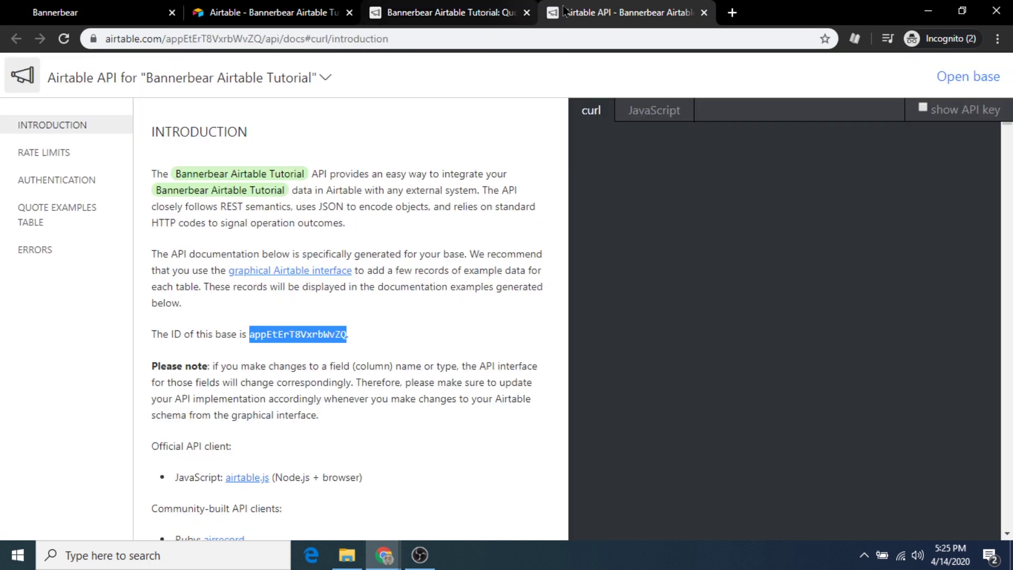
pyautogui.click(704, 12)
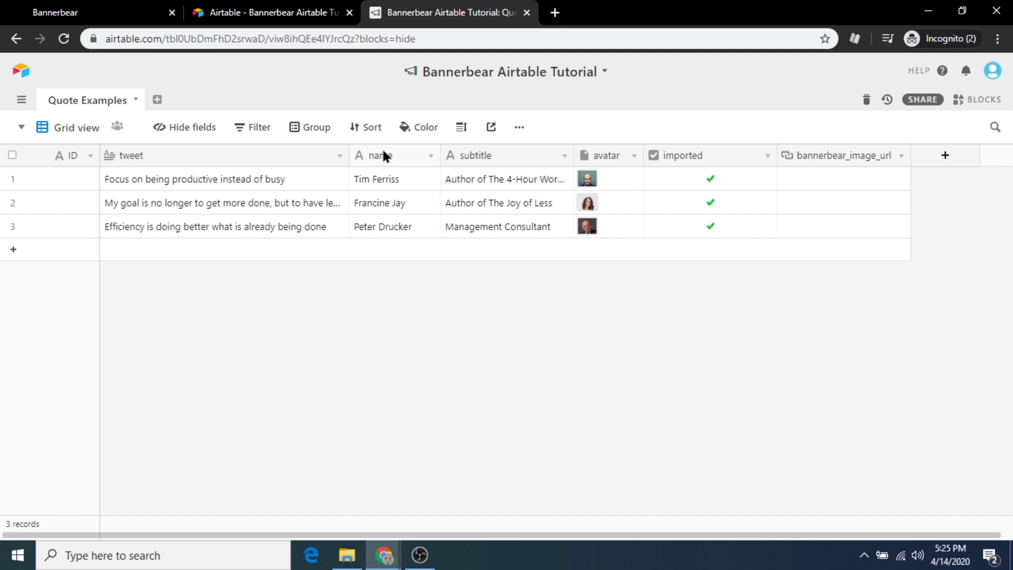
pyautogui.rightClick(477, 155)
pyautogui.click(486, 195)
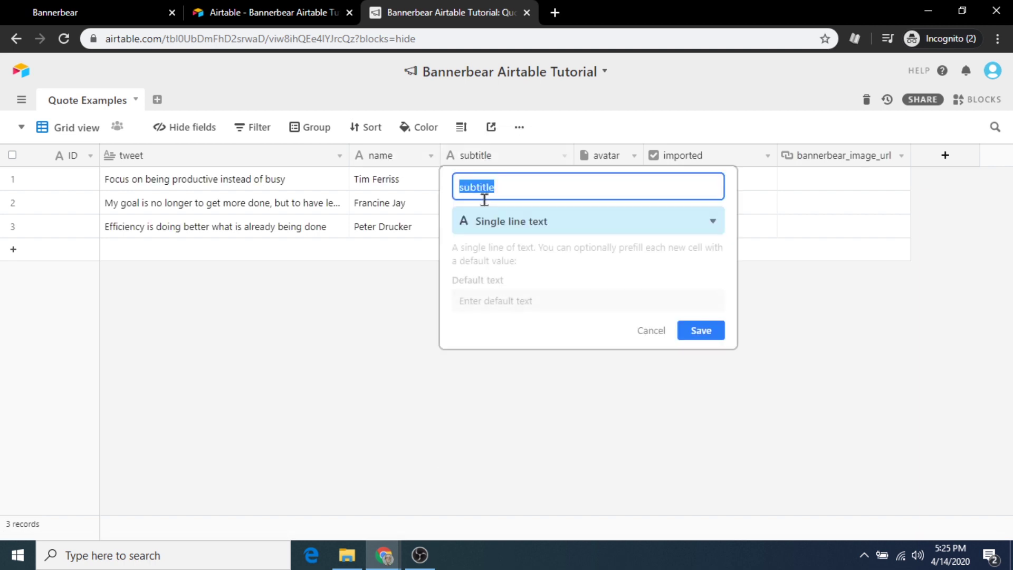
pyautogui.write('meta_text')
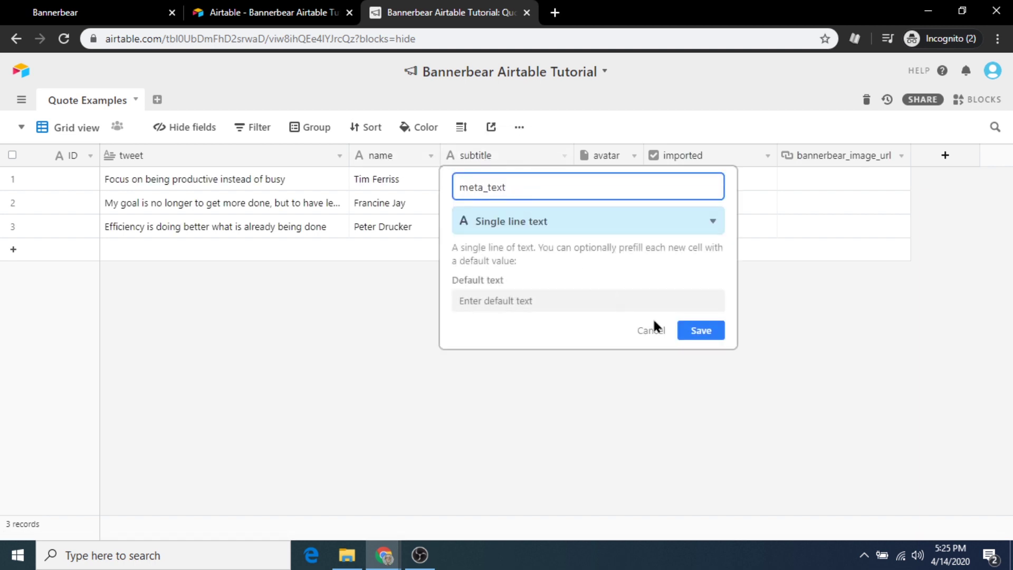
pyautogui.click(696, 332)
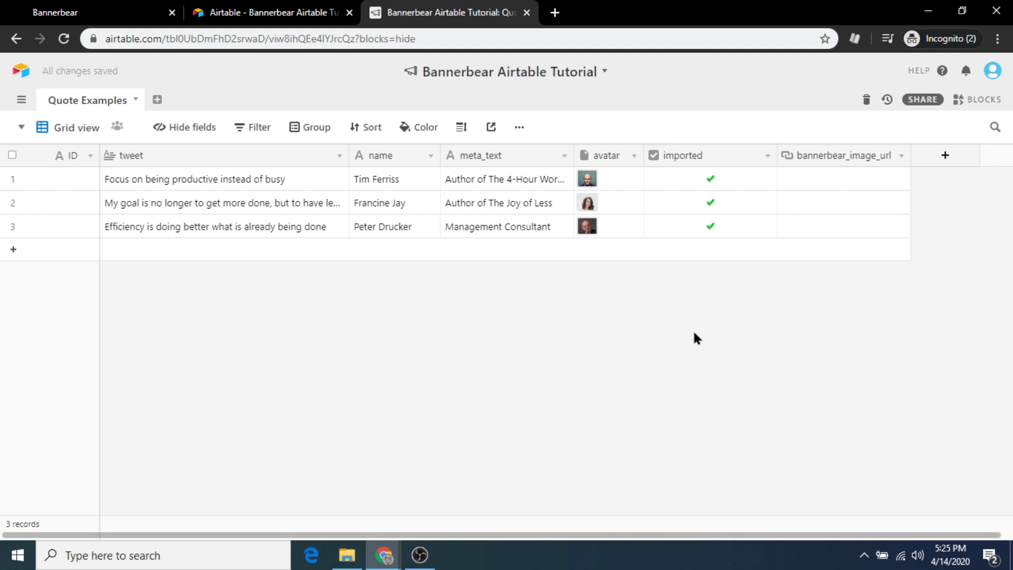
# Copy the 'handle' column name from Bannerbear's expected columns
pyautogui.click(103, 12)
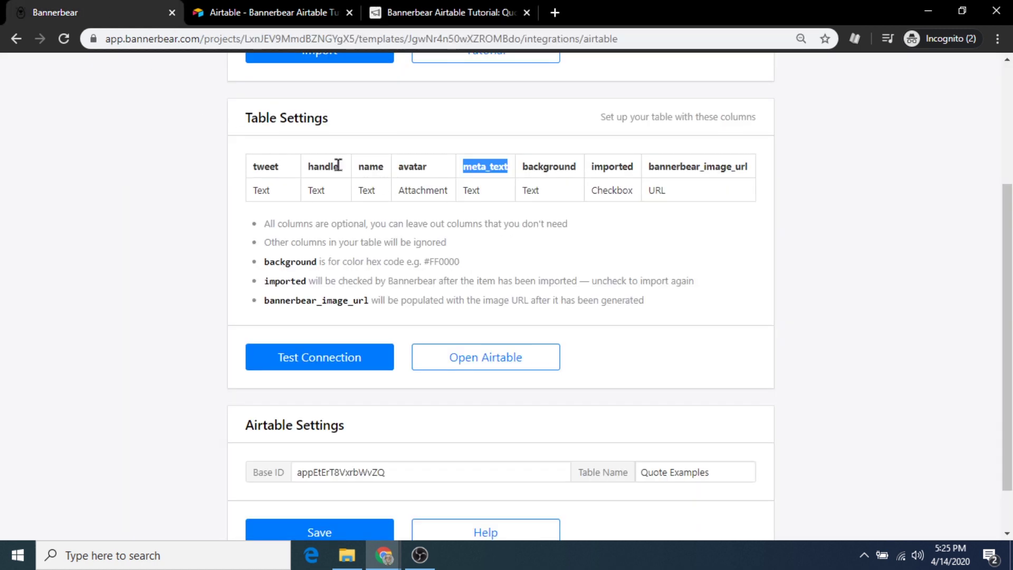
pyautogui.moveTo(340, 166); pyautogui.dragTo(308, 166)
pyautogui.rightClick(321, 170)
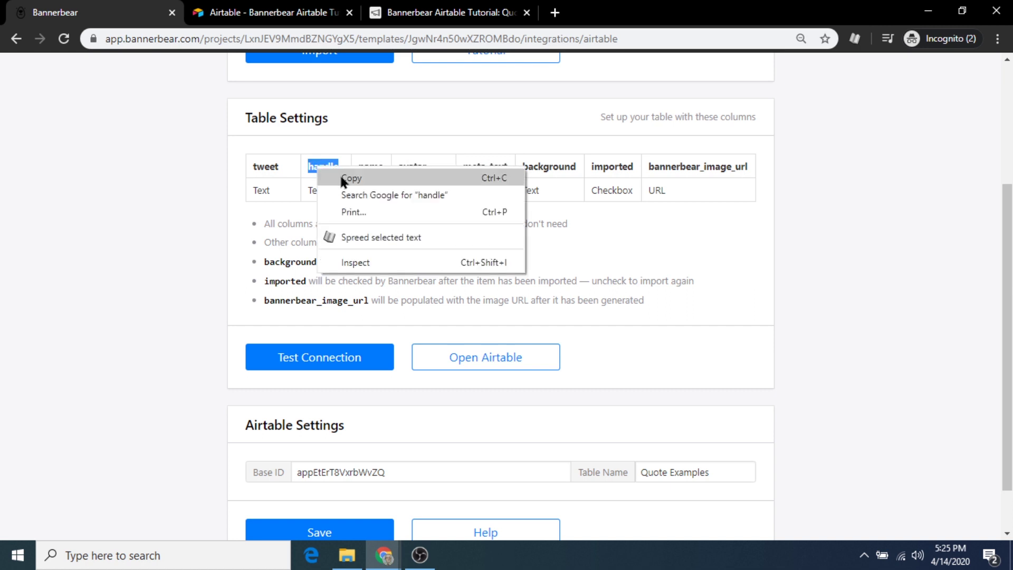
pyautogui.click(340, 174)
pyautogui.click(430, 8)
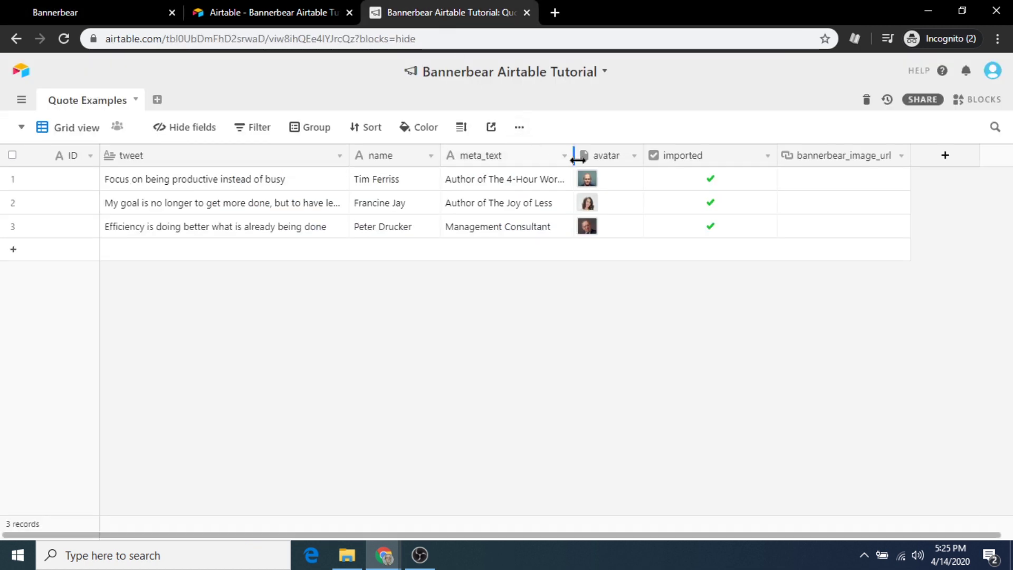
# Name the field to the right of avatar 'handle'
pyautogui.rightClick(614, 157)
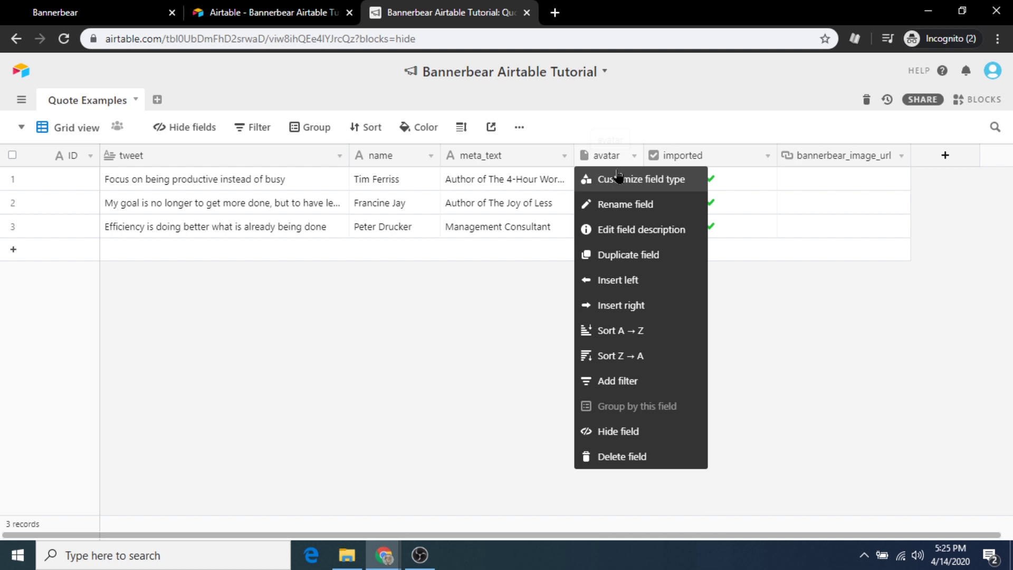
pyautogui.click(641, 304)
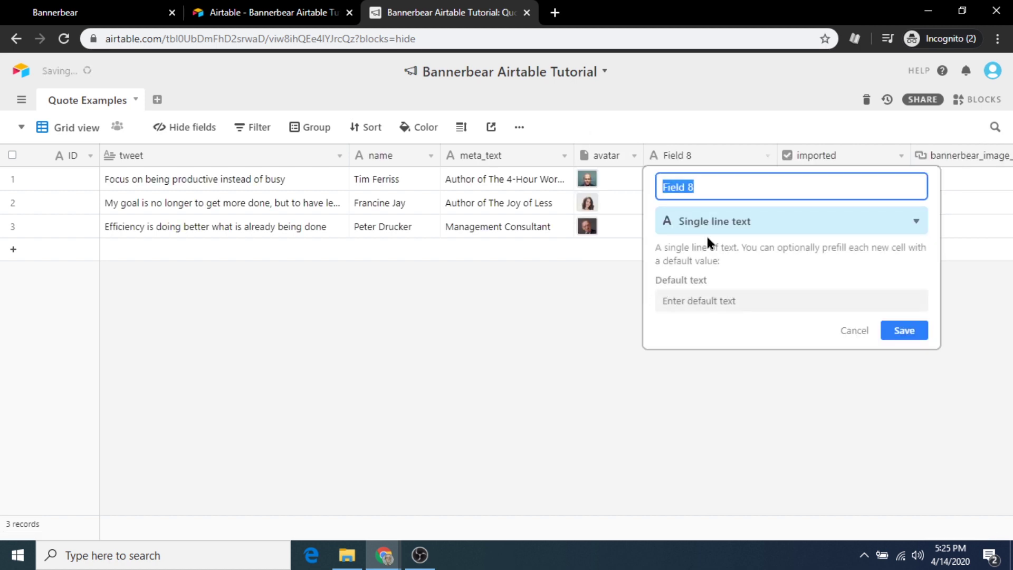
pyautogui.write('handle')
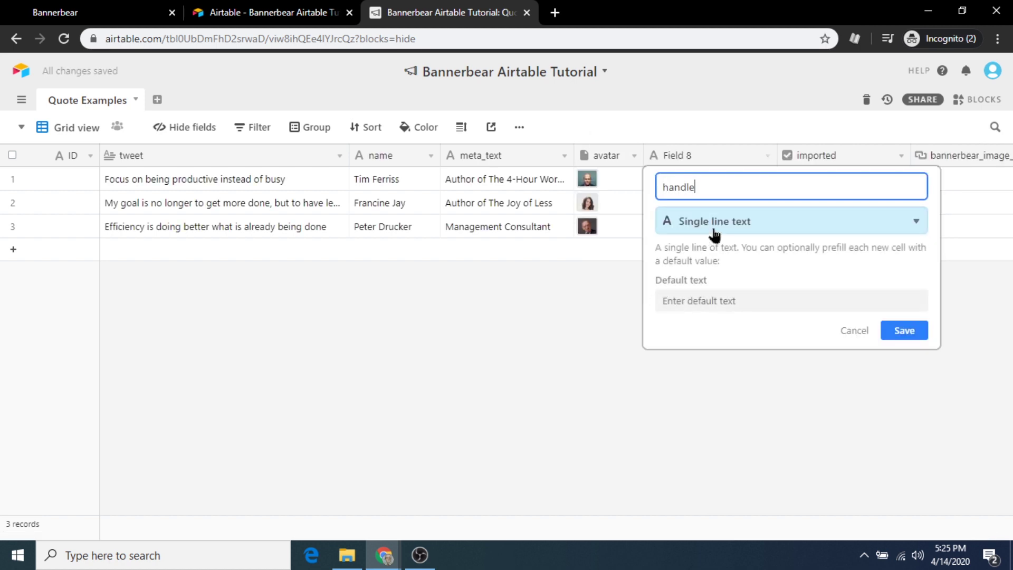
pyautogui.click(903, 331)
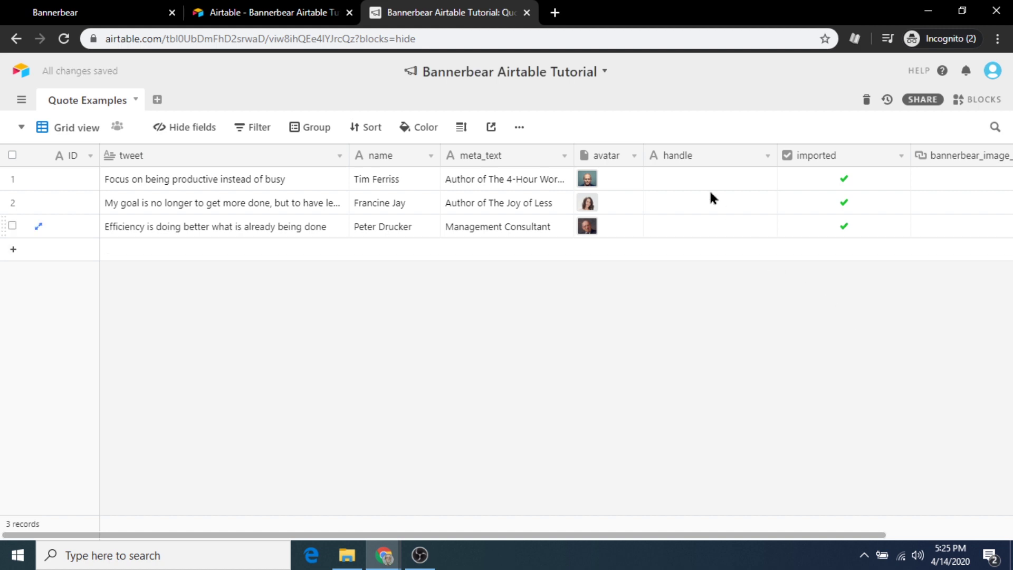
# Enter each quote author's handle in the handle cell of all three rows
pyautogui.click(696, 181)
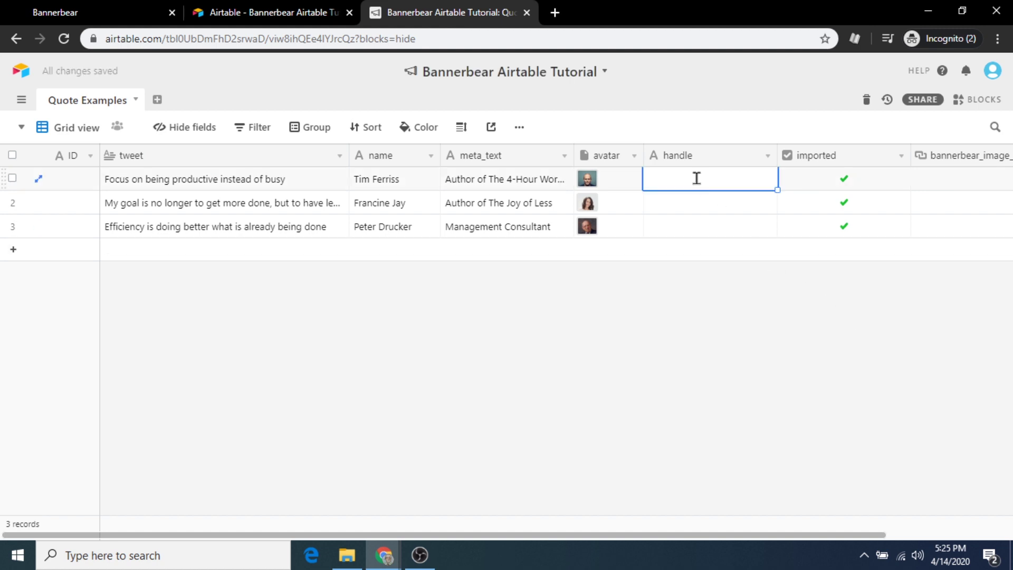
pyautogui.write('@timferr')
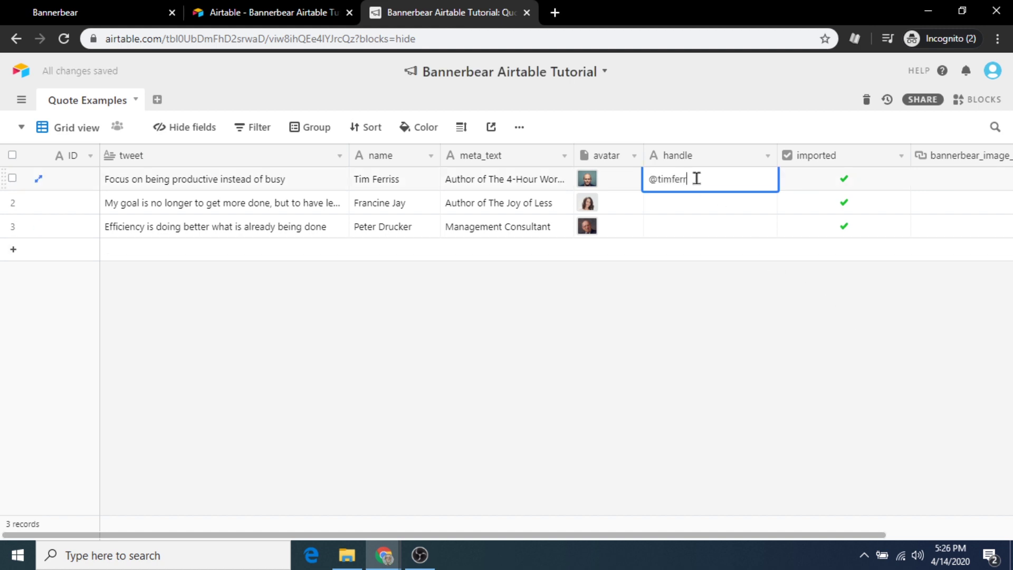
pyautogui.write('iss')
pyautogui.click(689, 204)
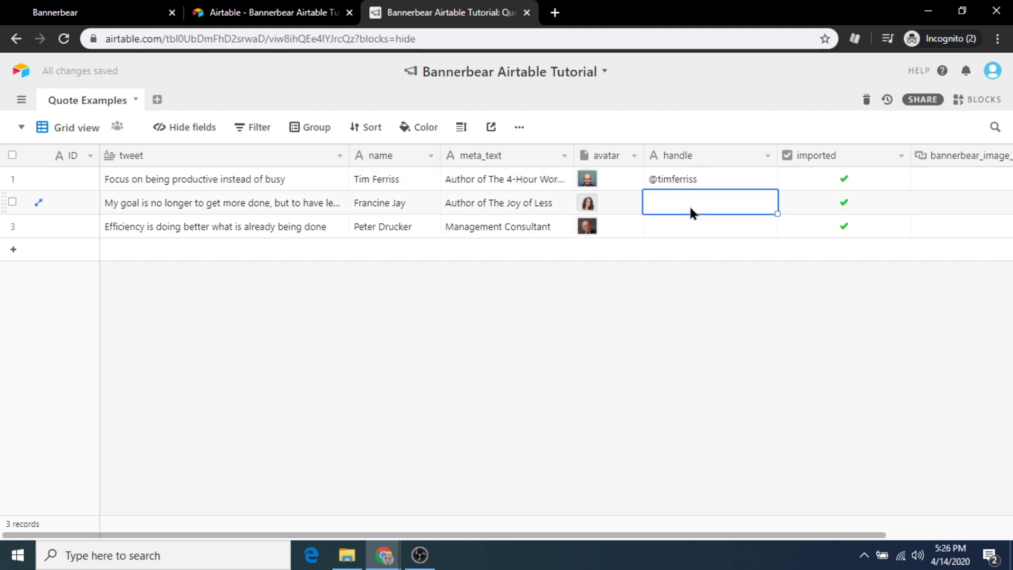
pyautogui.write('@franc')
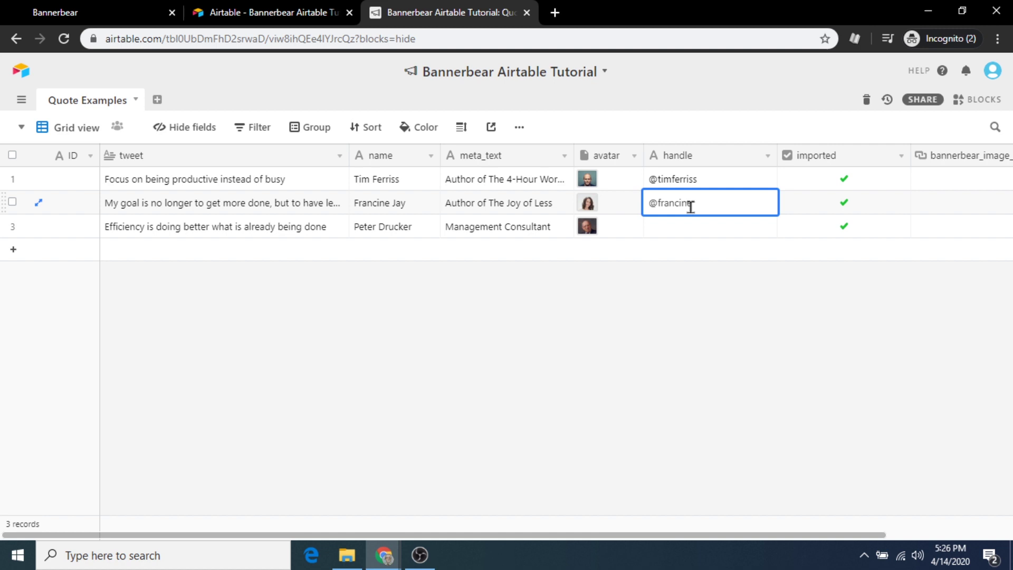
pyautogui.write('inejay')
pyautogui.click(682, 230)
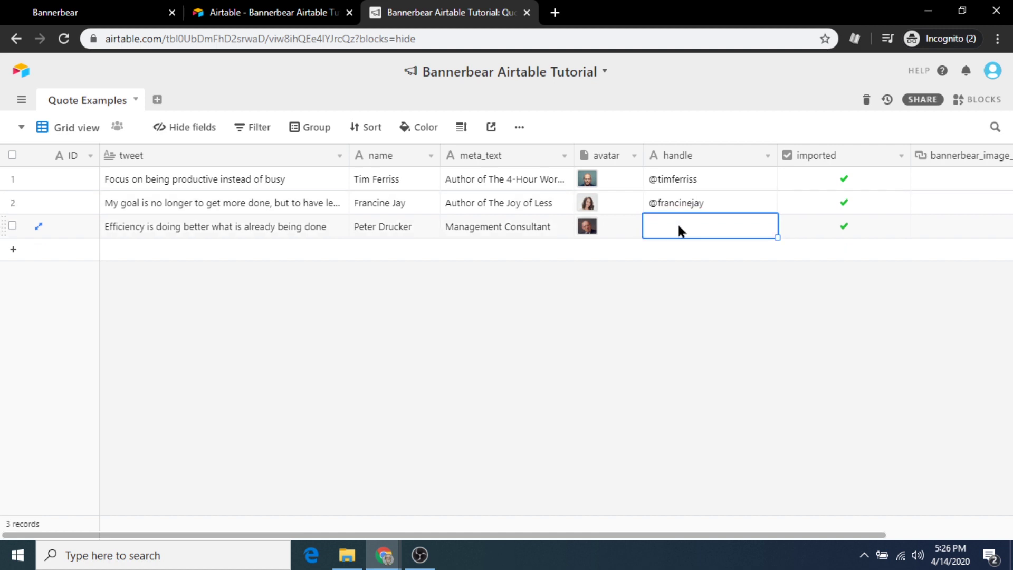
pyautogui.write('@pete')
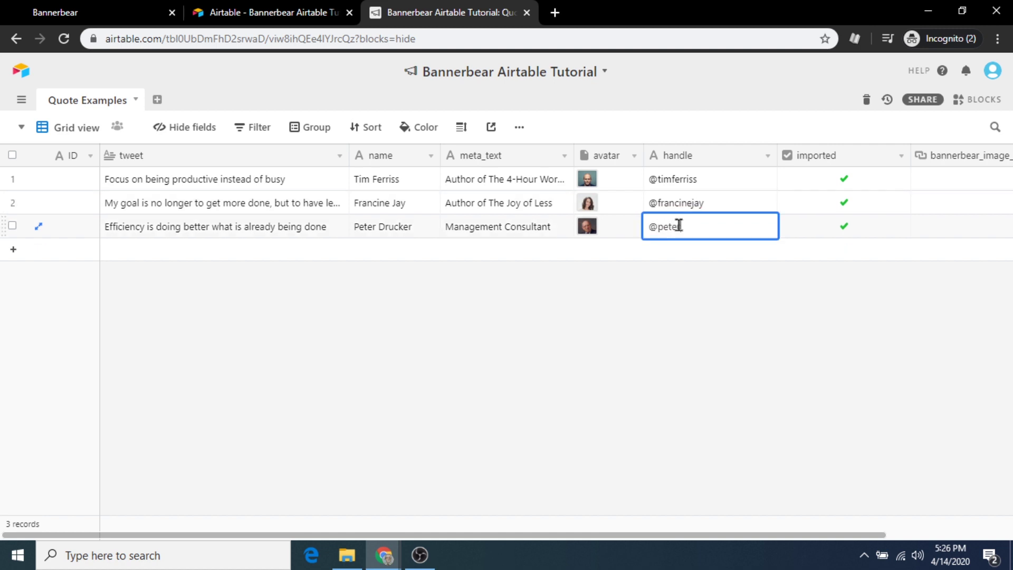
pyautogui.write('rdrucker')
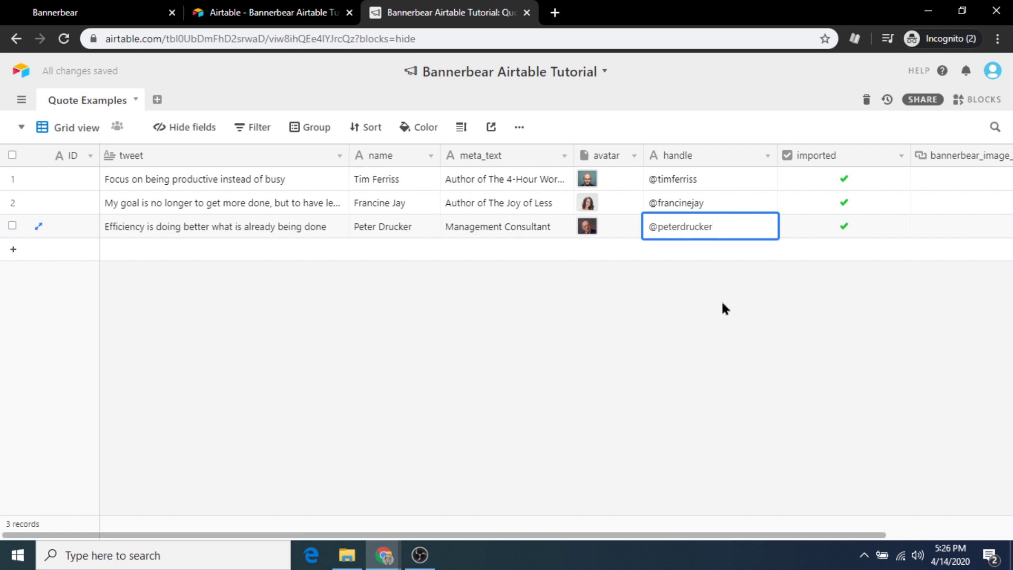
pyautogui.click(723, 308)
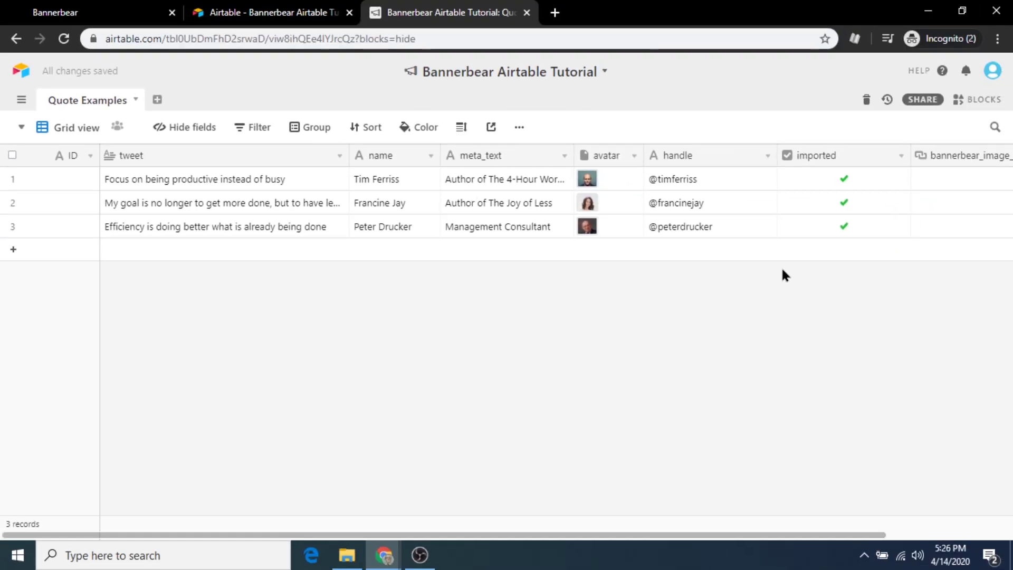
# Uncheck the imported checkbox on all three quote rows
pyautogui.click(844, 177)
pyautogui.click(845, 180)
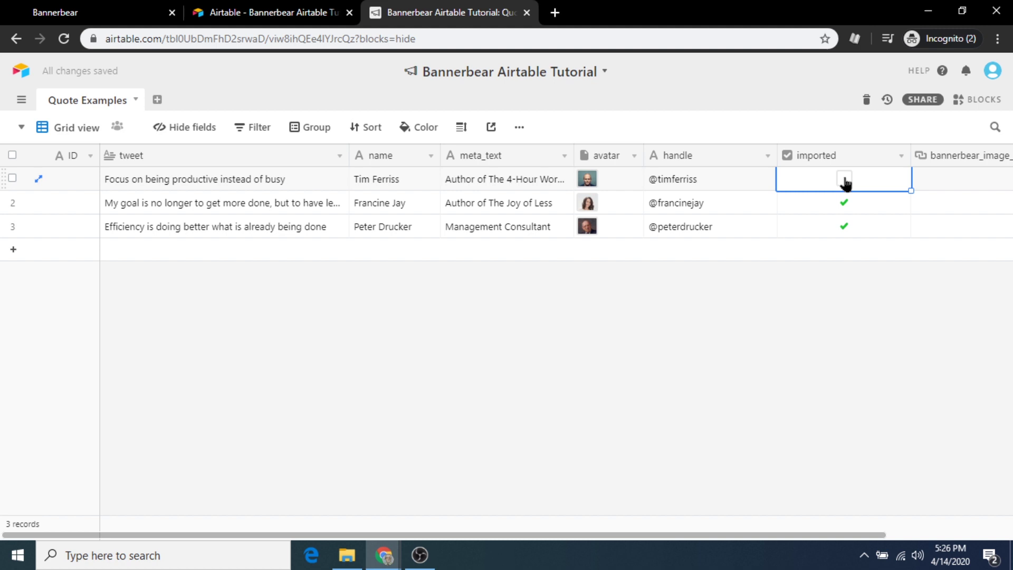
pyautogui.click(844, 201)
pyautogui.click(844, 202)
pyautogui.click(845, 225)
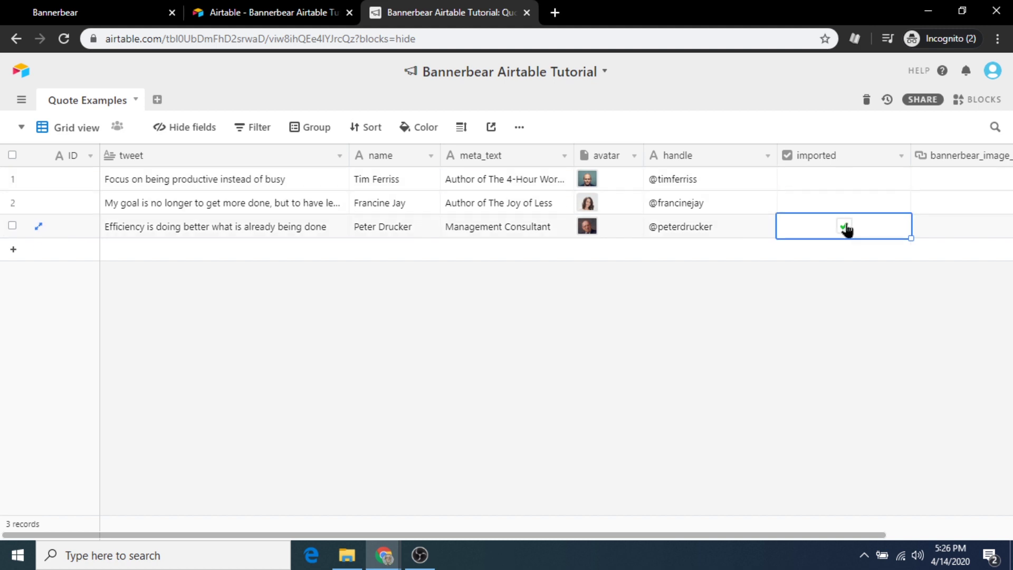
pyautogui.click(844, 226)
# Import the Airtable records into Bannerbear and expand all three generated quote images in the Images list
pyautogui.click(113, 17)
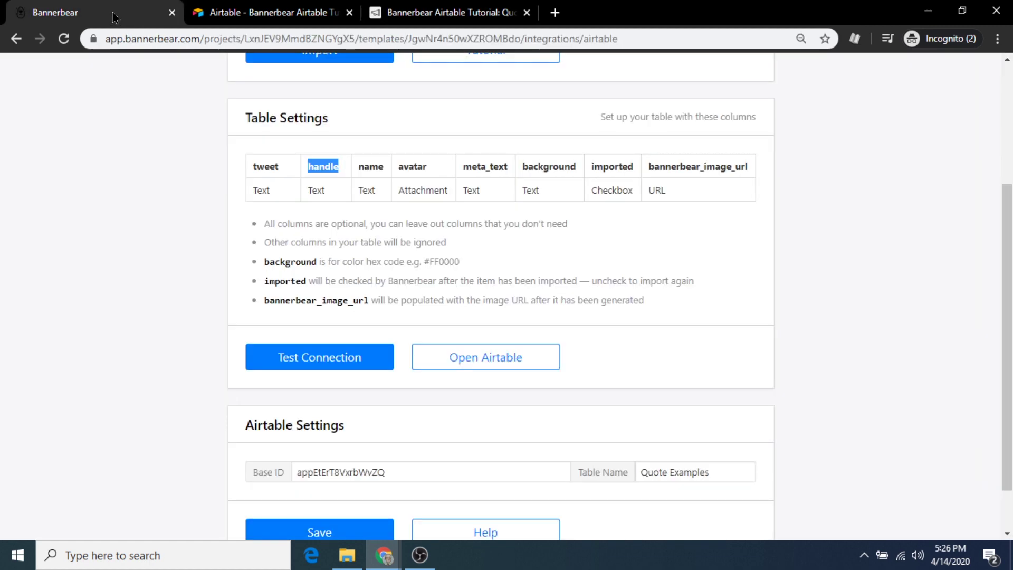
pyautogui.scroll(3, 499, 245)
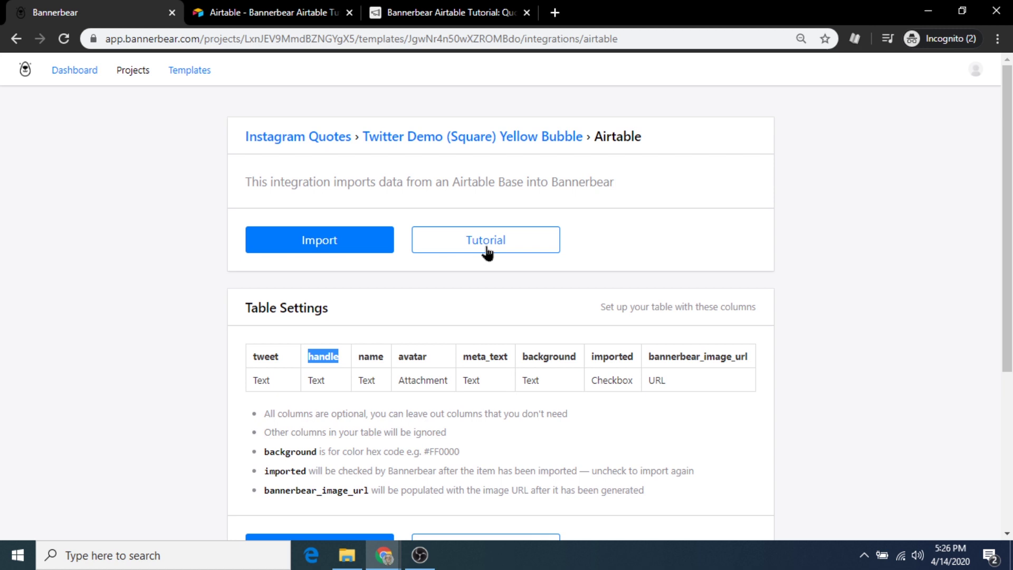
pyautogui.click(332, 244)
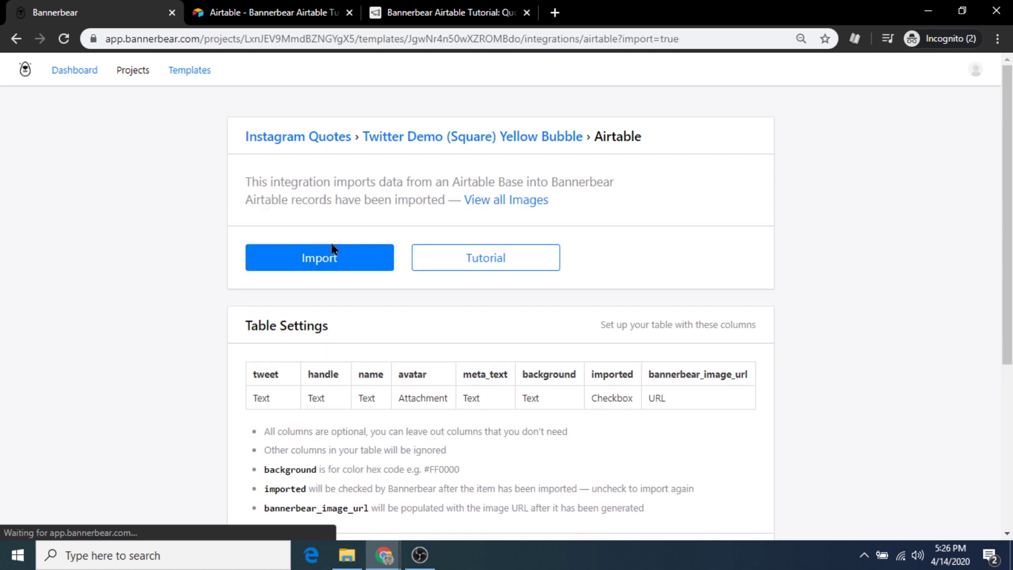
pyautogui.click(510, 199)
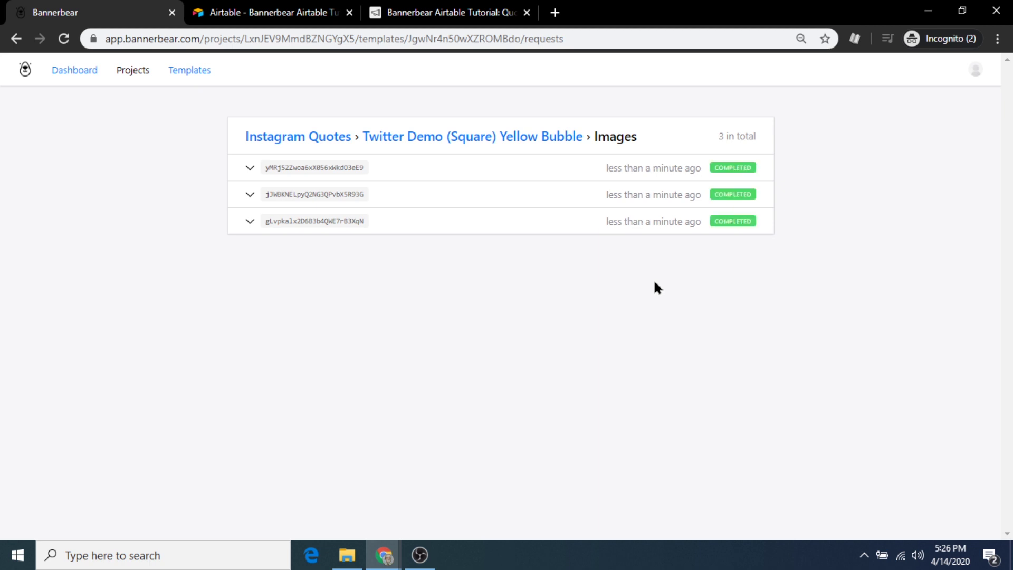
pyautogui.click(249, 222)
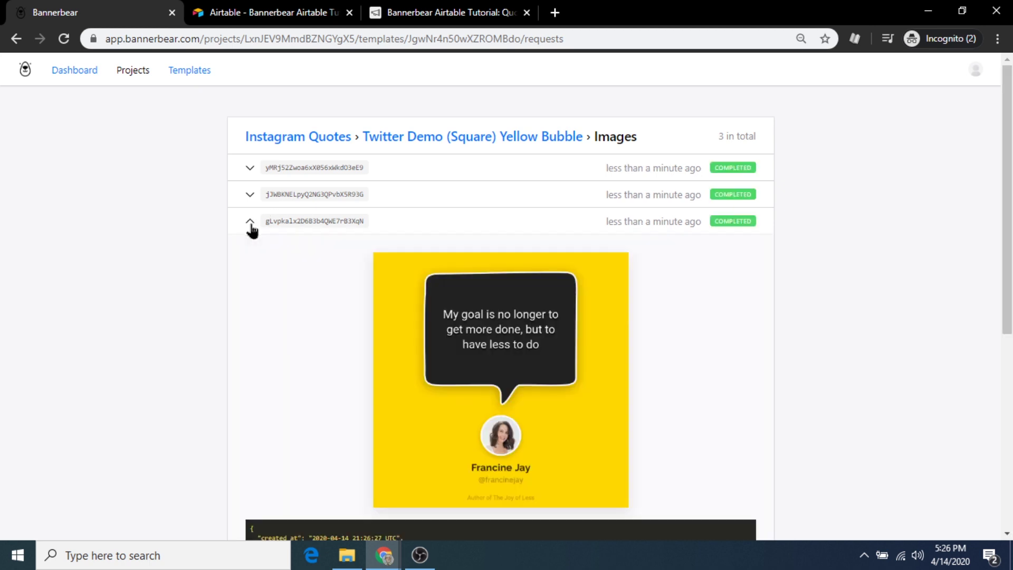
pyautogui.click(250, 195)
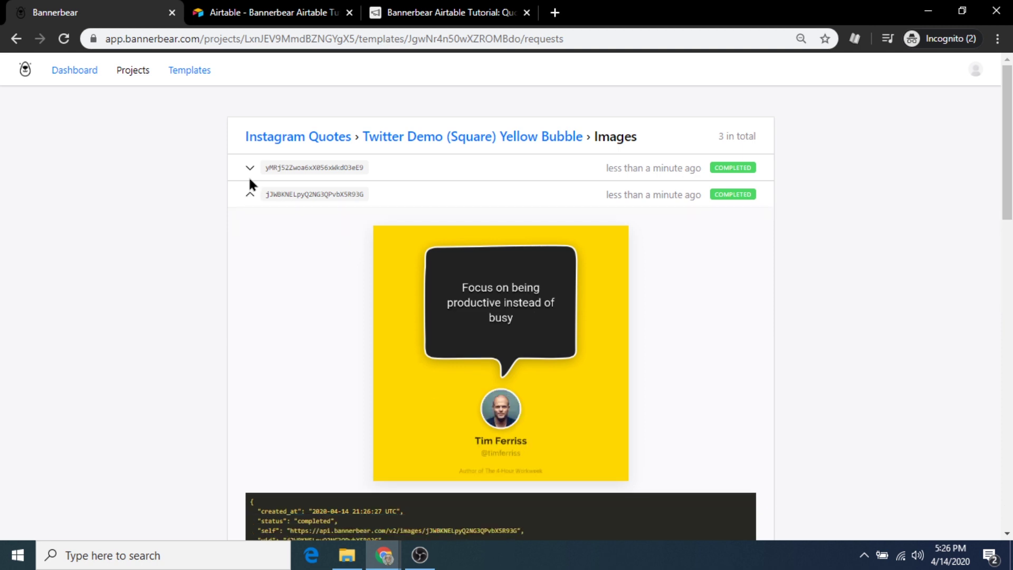
pyautogui.click(250, 170)
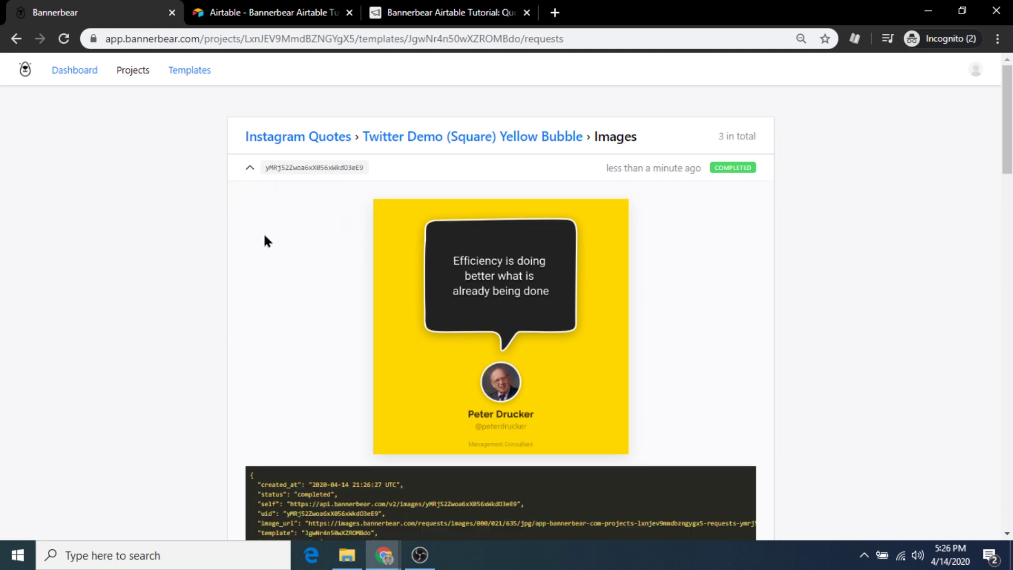
# Open the last quote image full-size and save it to Downloads as 'Peter Drucker Quote.jpg'
pyautogui.rightClick(509, 300)
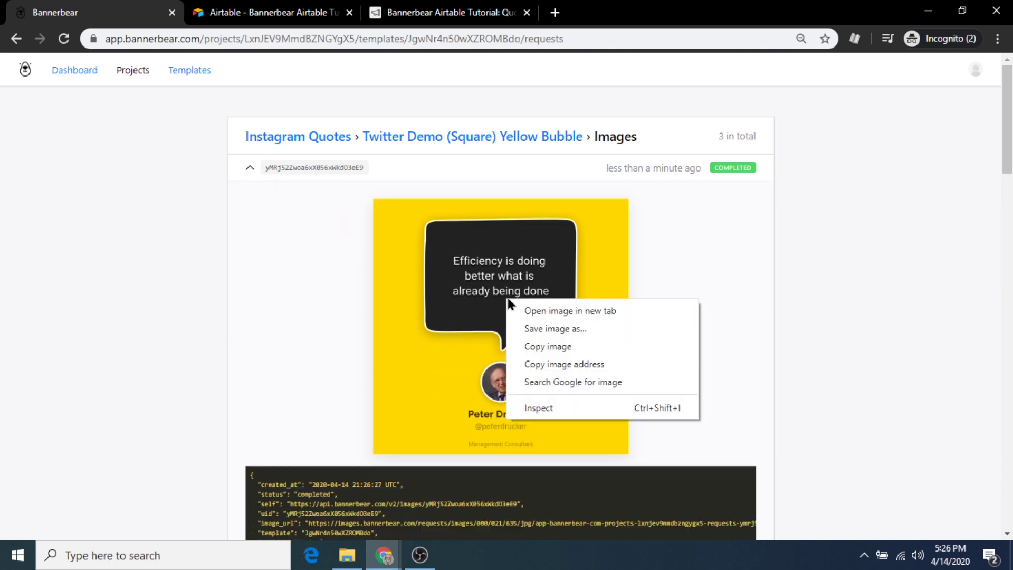
pyautogui.click(544, 310)
pyautogui.click(240, 9)
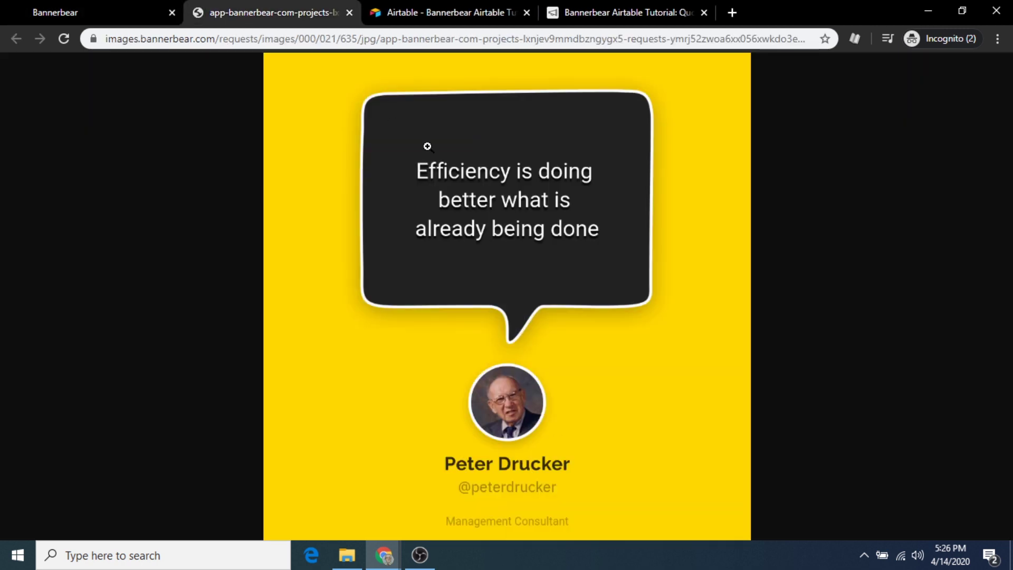
pyautogui.rightClick(530, 218)
pyautogui.click(588, 249)
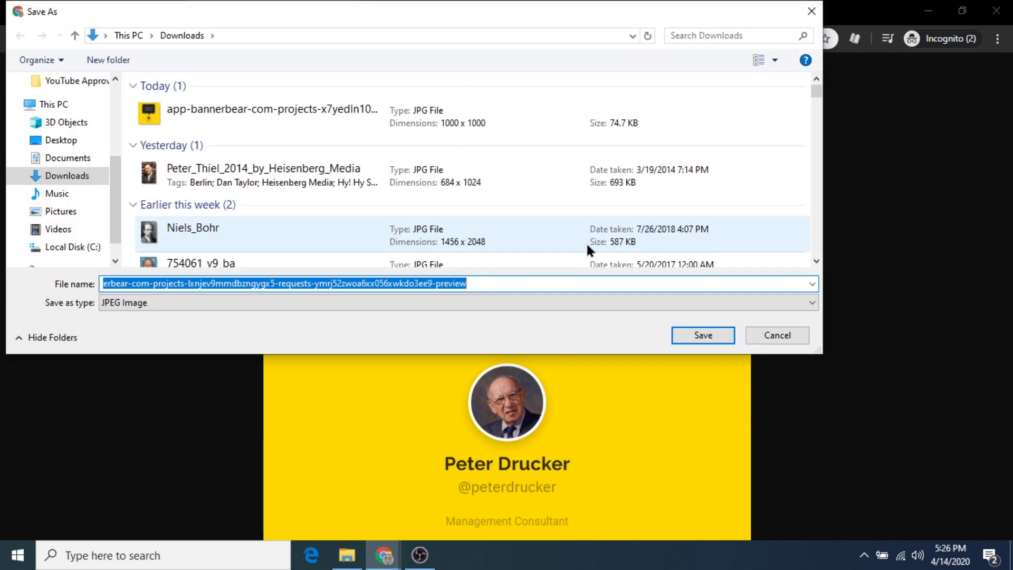
pyautogui.write('Peter')
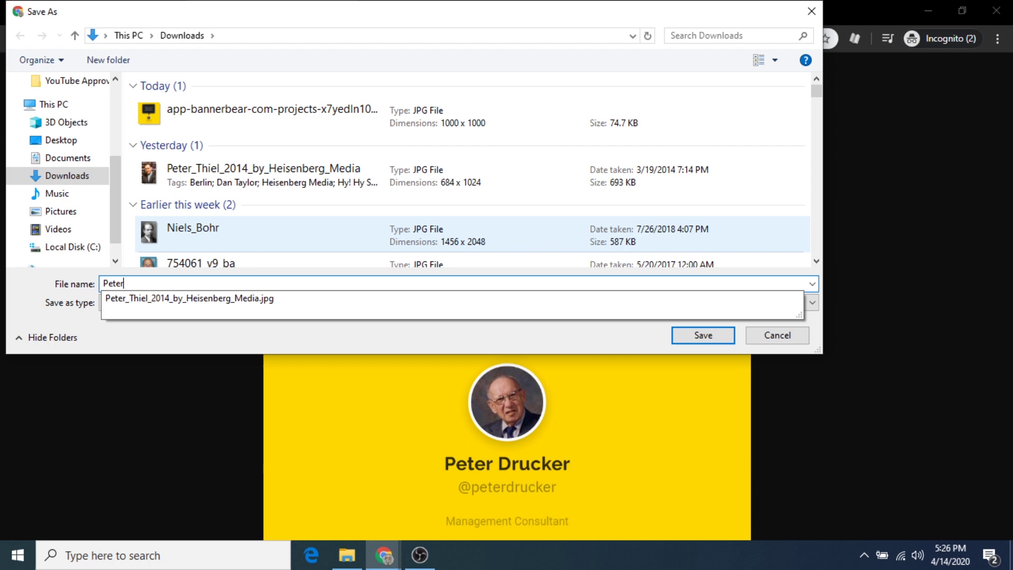
pyautogui.write(' Drucker Quote')
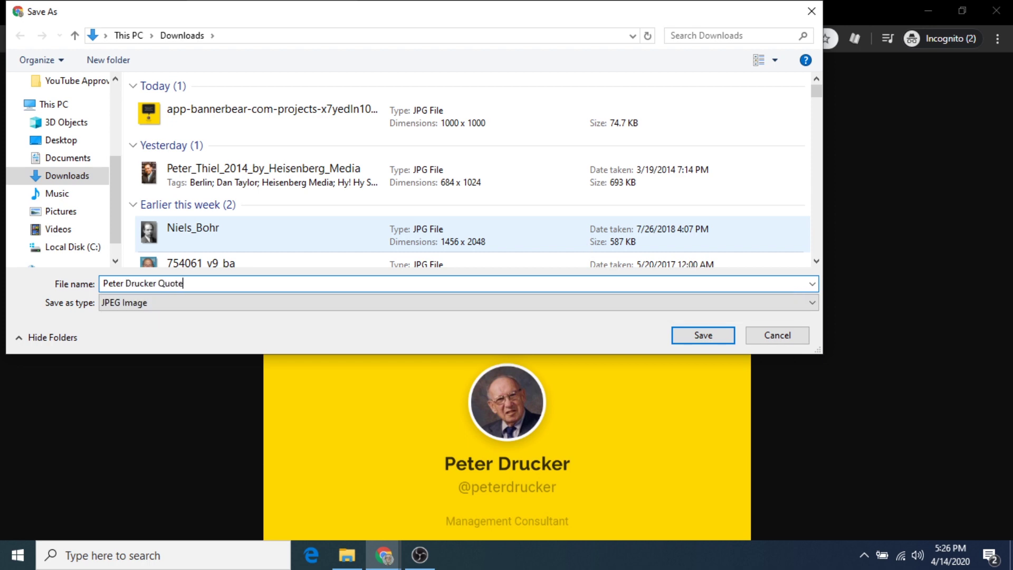
pyautogui.click(723, 331)
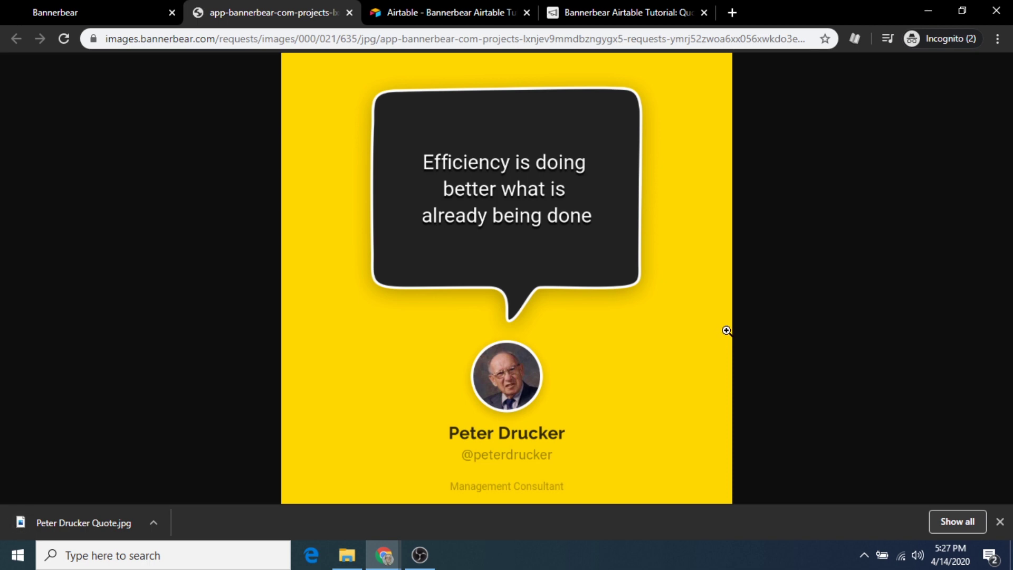
pyautogui.click(1000, 521)
# Close the full-size image tab to get back to Bannerbear's Images list
pyautogui.click(349, 13)
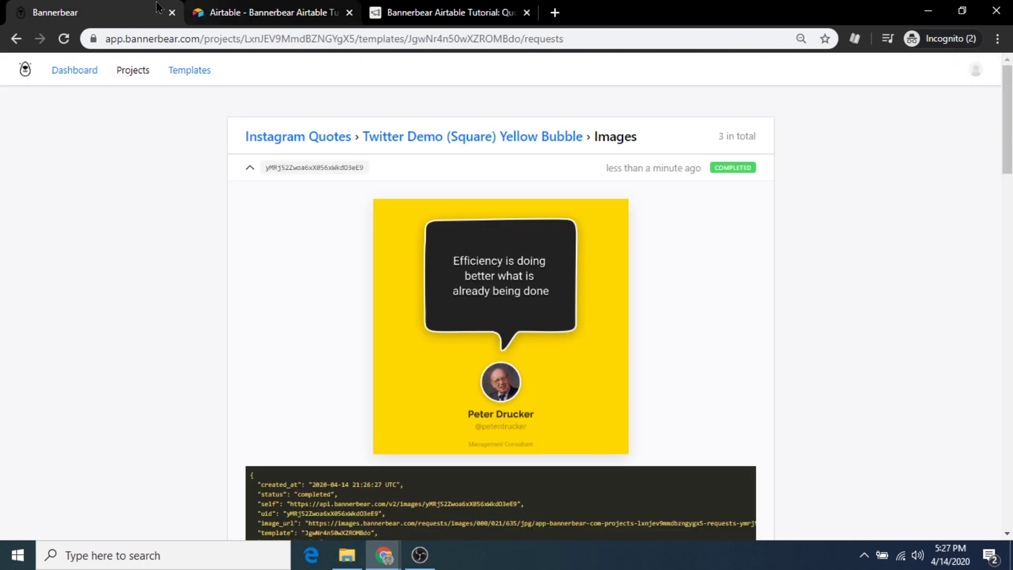